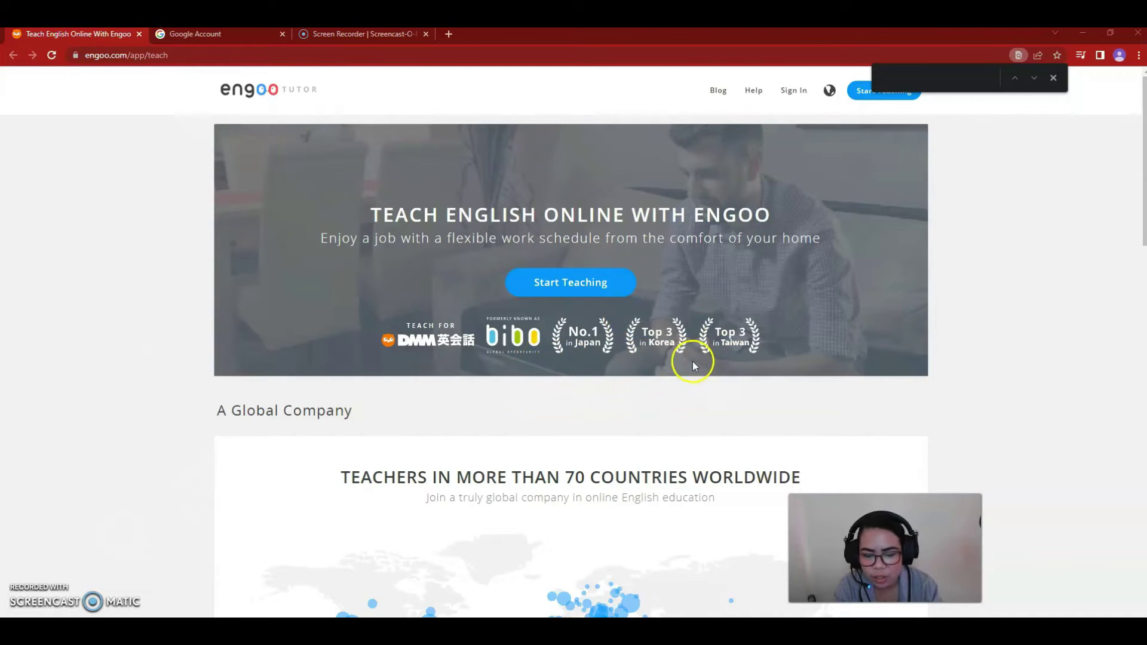
{"action": "scroll", "coordinate": [697, 362], "scroll_direction": "down", "scroll_amount": 1}
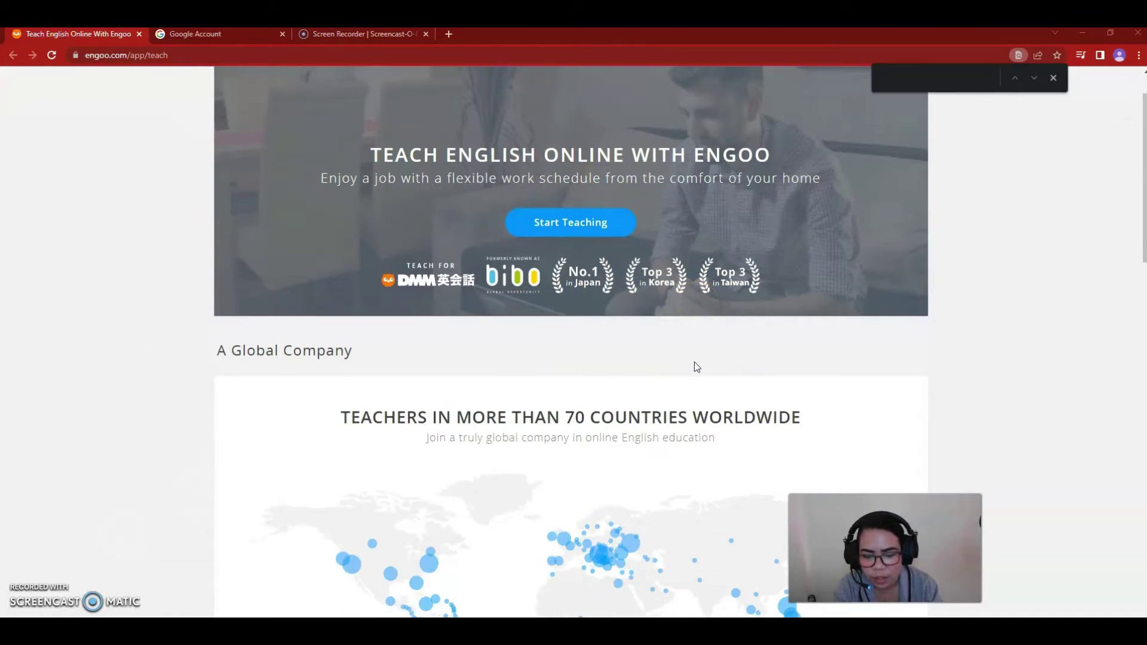
{"action": "scroll", "coordinate": [694, 361], "scroll_direction": "down", "scroll_amount": 1}
{"action": "scroll", "coordinate": [698, 366], "scroll_direction": "up", "scroll_amount": 1}
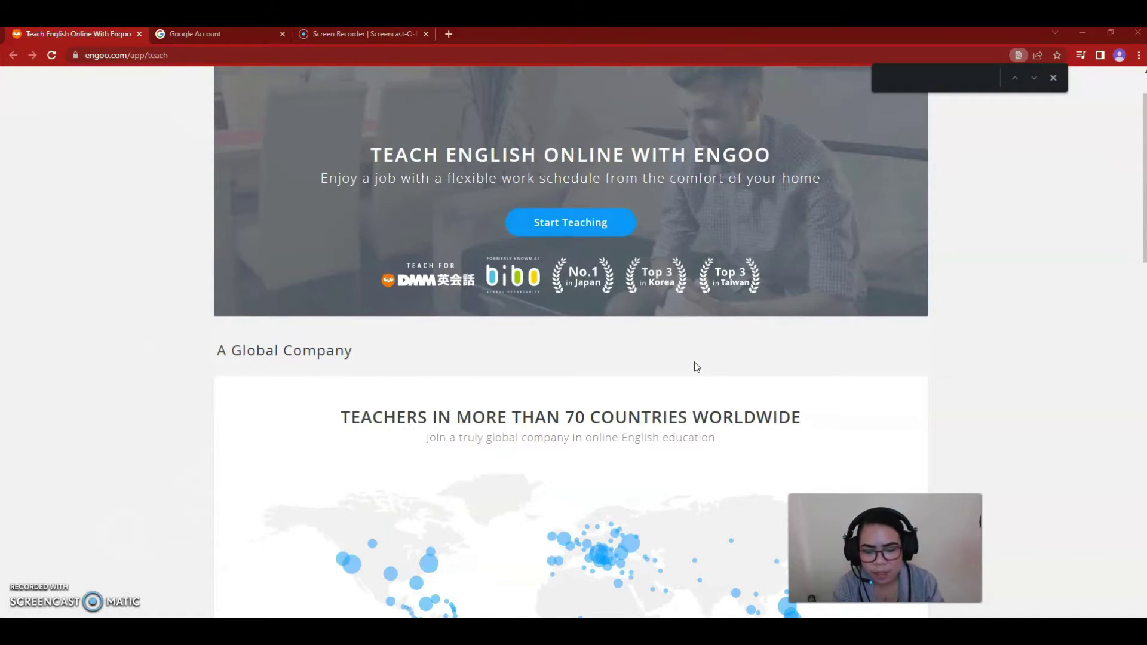
{"action": "scroll", "coordinate": [695, 361], "scroll_direction": "up", "scroll_amount": 1}
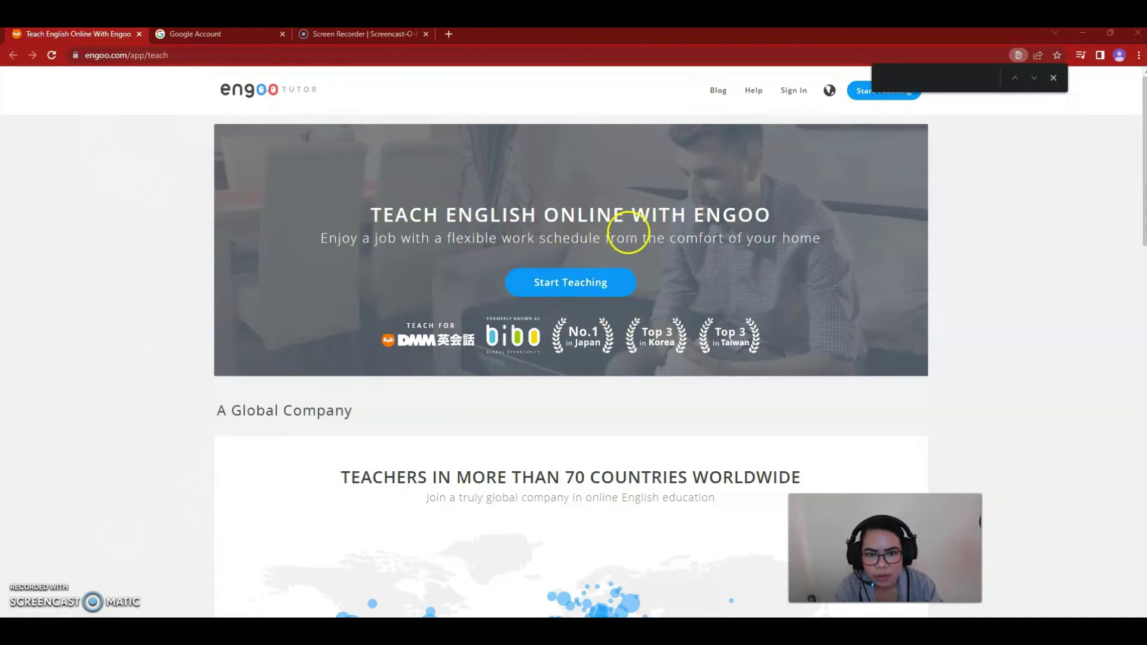
Start the tutor application and set the country of residence to Philippines
{"action": "left_click", "coordinate": [591, 285]}
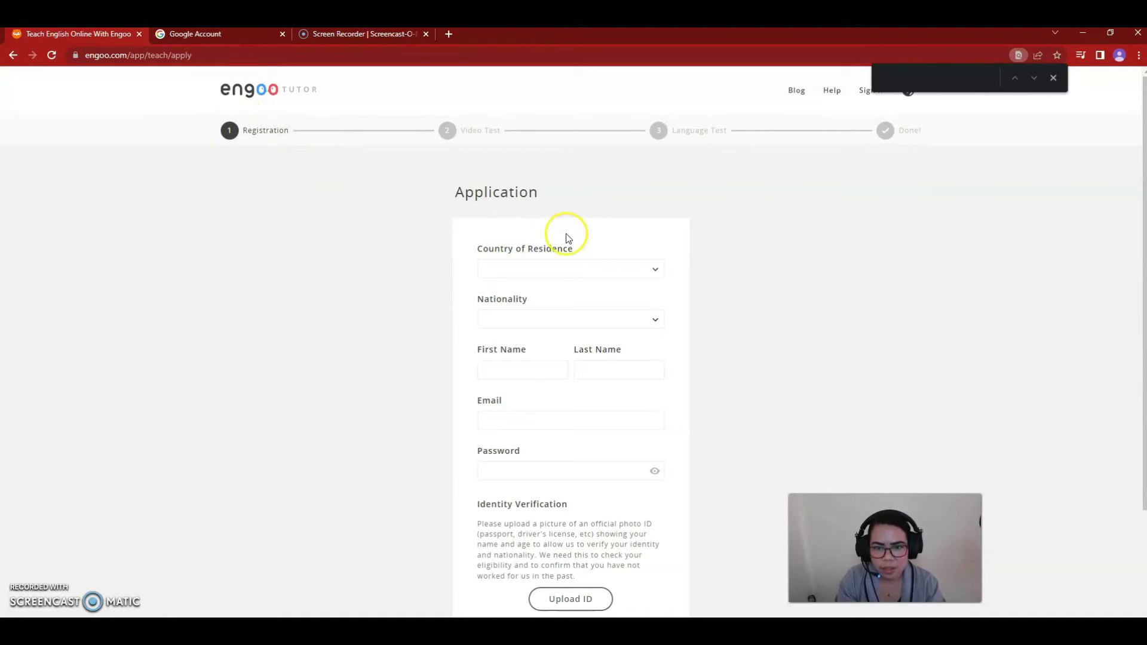
{"action": "left_click", "coordinate": [550, 271]}
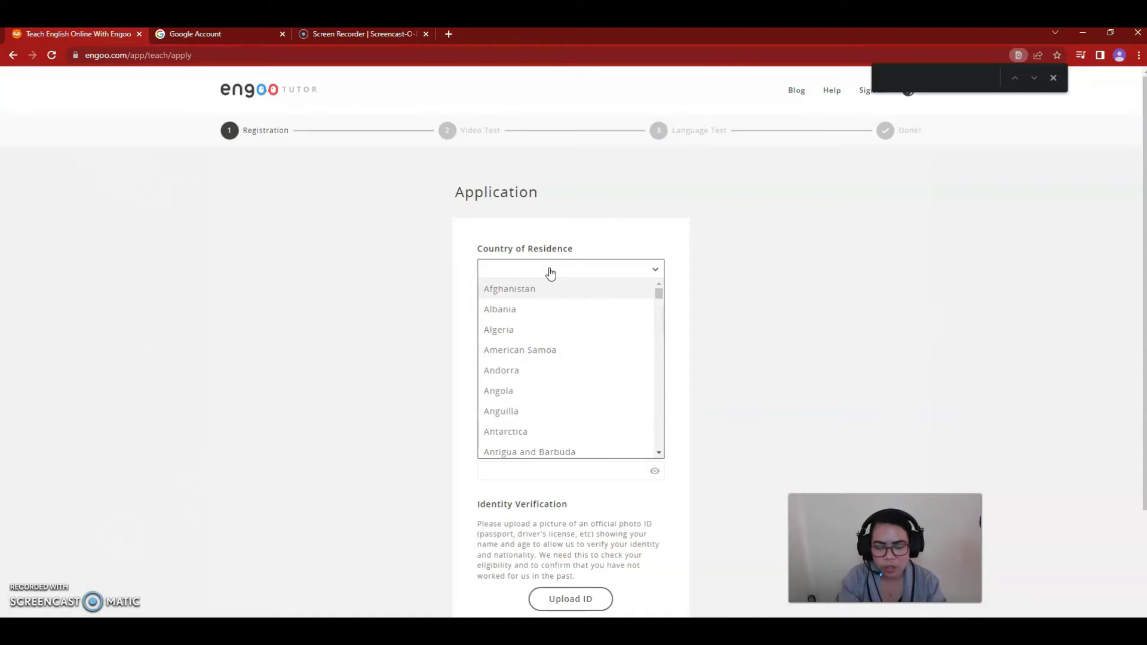
{"action": "type", "text": "p"}
{"action": "scroll", "coordinate": [550, 296], "scroll_direction": "down", "scroll_amount": 1}
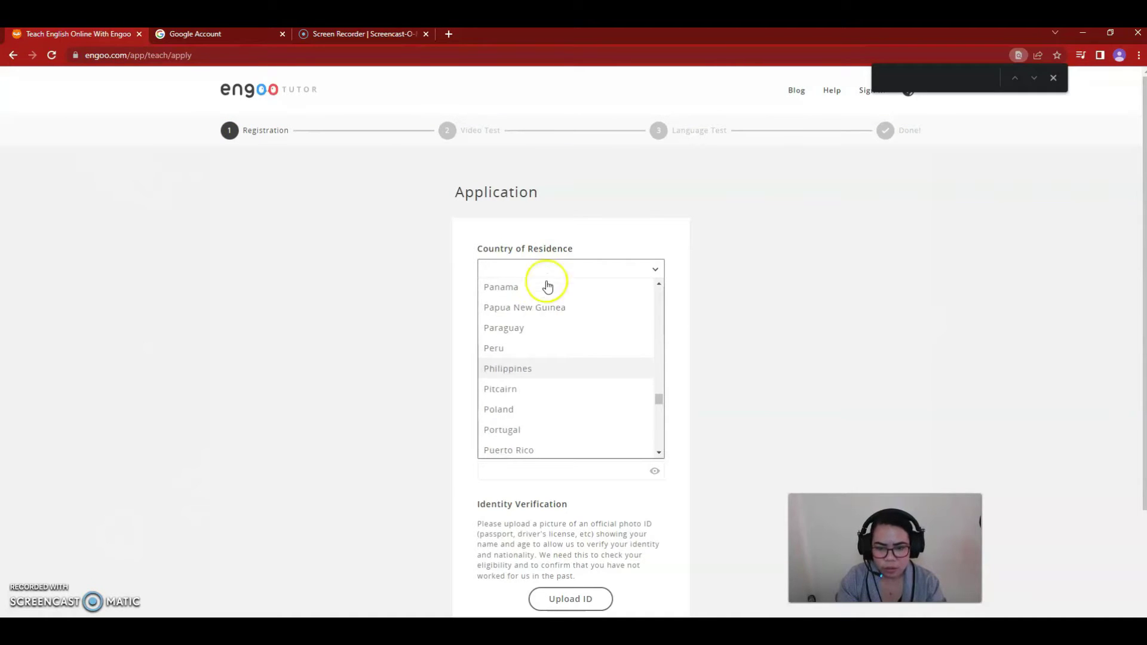
{"action": "left_click", "coordinate": [511, 368]}
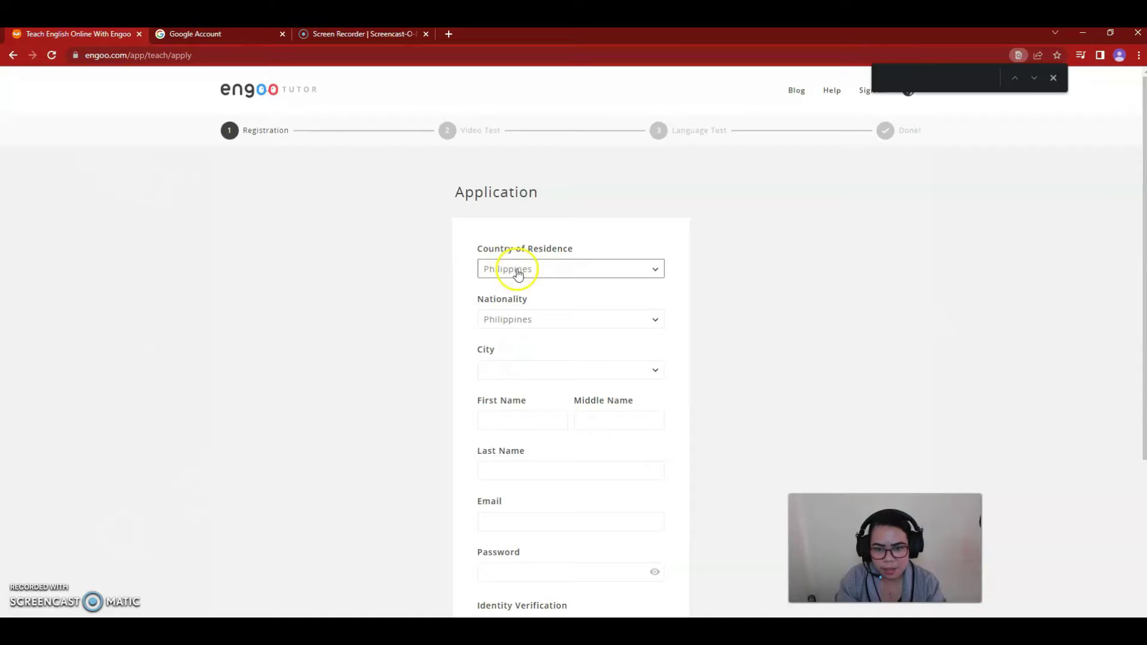
{"action": "scroll", "coordinate": [534, 314], "scroll_direction": "down", "scroll_amount": 1}
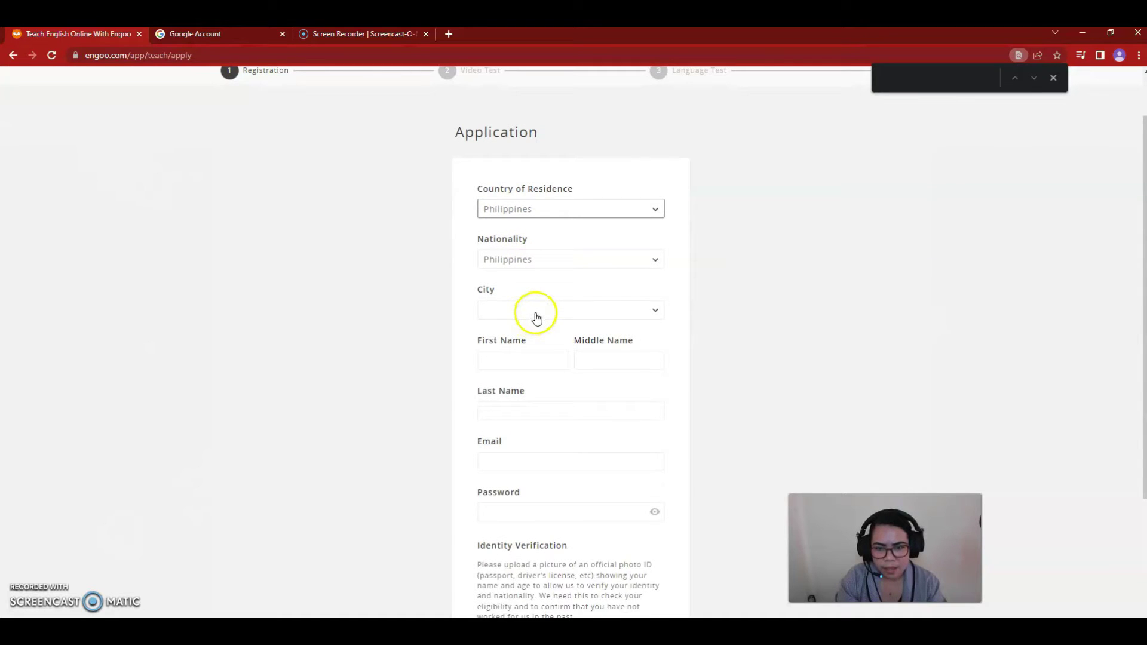
{"action": "left_click", "coordinate": [537, 313]}
{"action": "scroll", "coordinate": [536, 317], "scroll_direction": "down", "scroll_amount": 5}
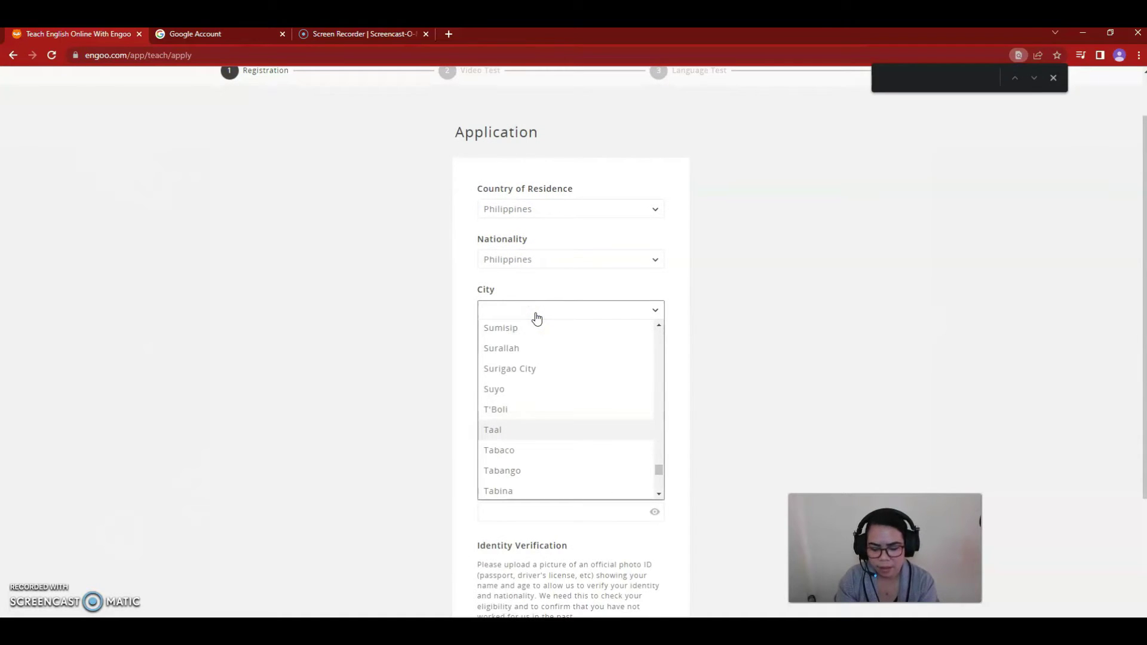
{"action": "scroll", "coordinate": [537, 317], "scroll_direction": "down", "scroll_amount": 3}
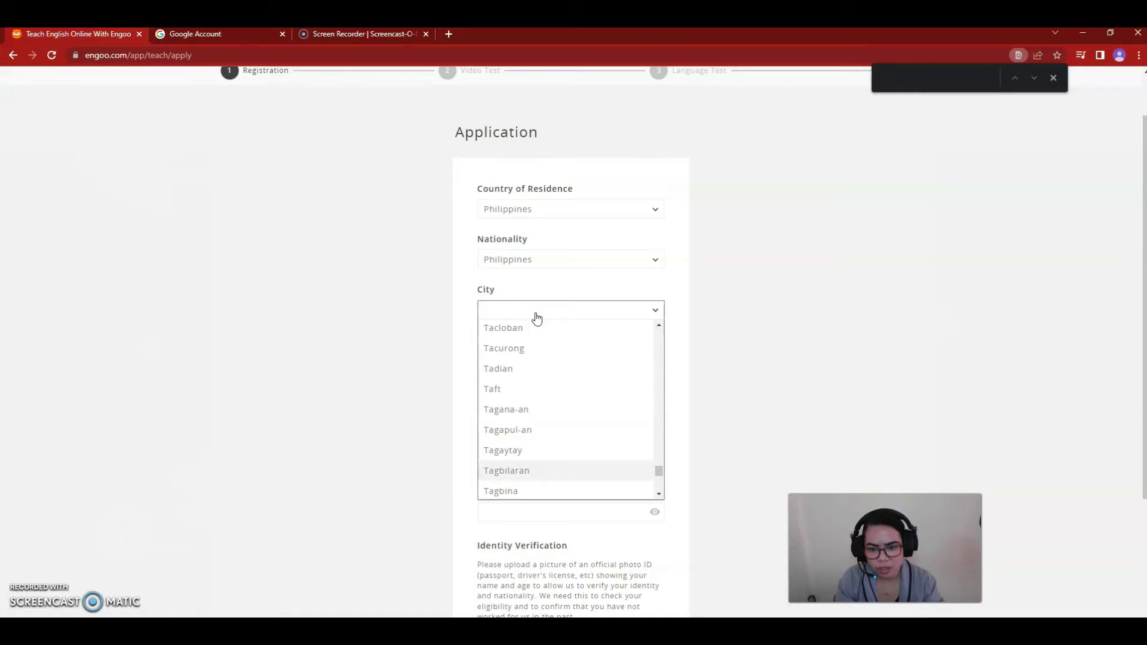
Choose Tagbilaran as the city and fill in the first, middle and last names and email
{"action": "left_click", "coordinate": [520, 474]}
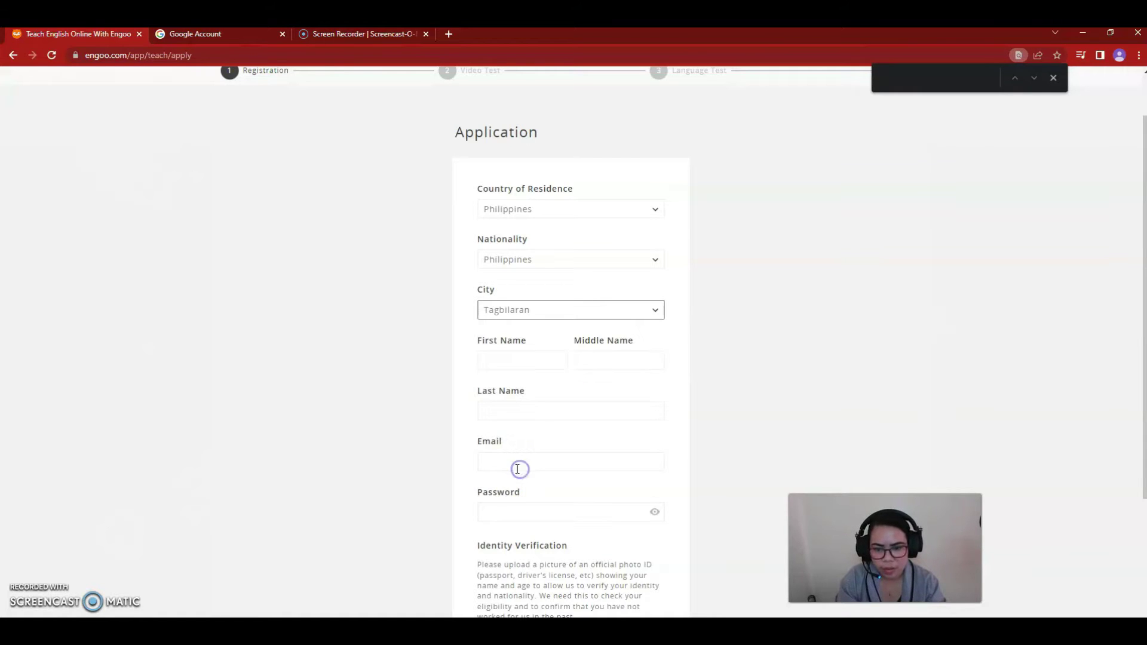
{"action": "left_click", "coordinate": [503, 359]}
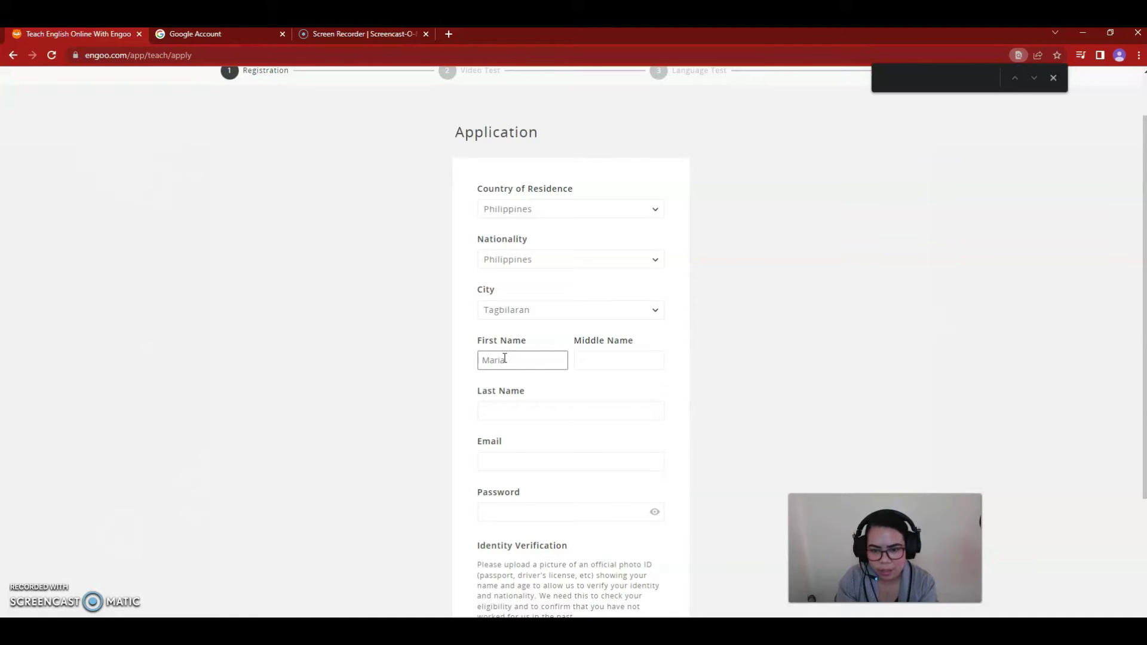
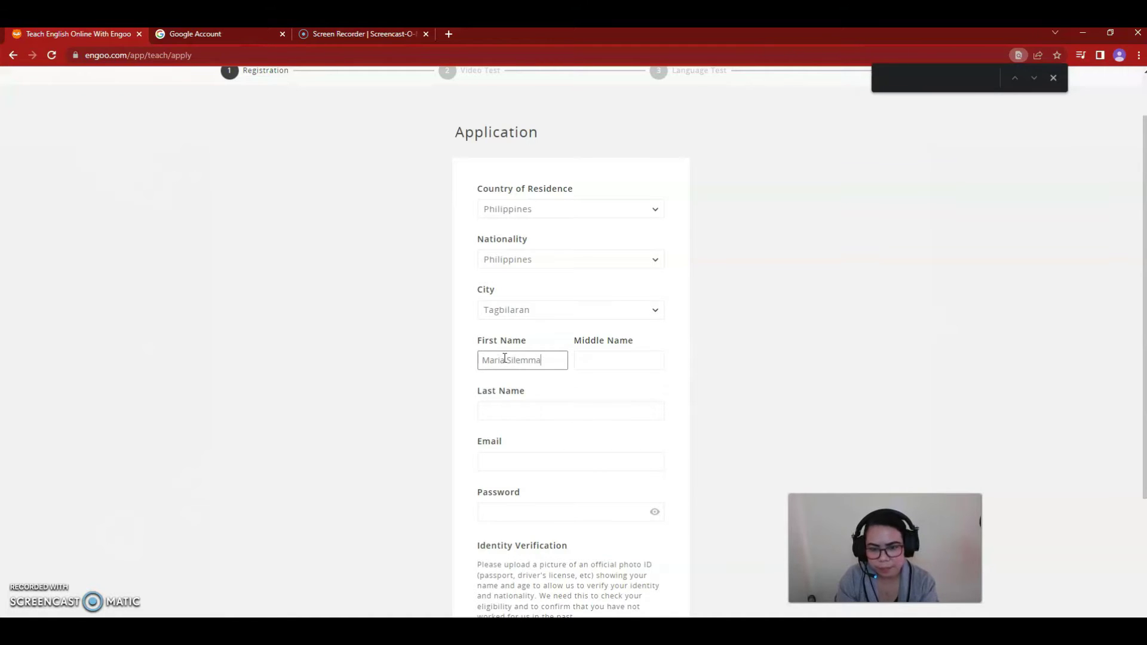
{"action": "left_click", "coordinate": [604, 360]}
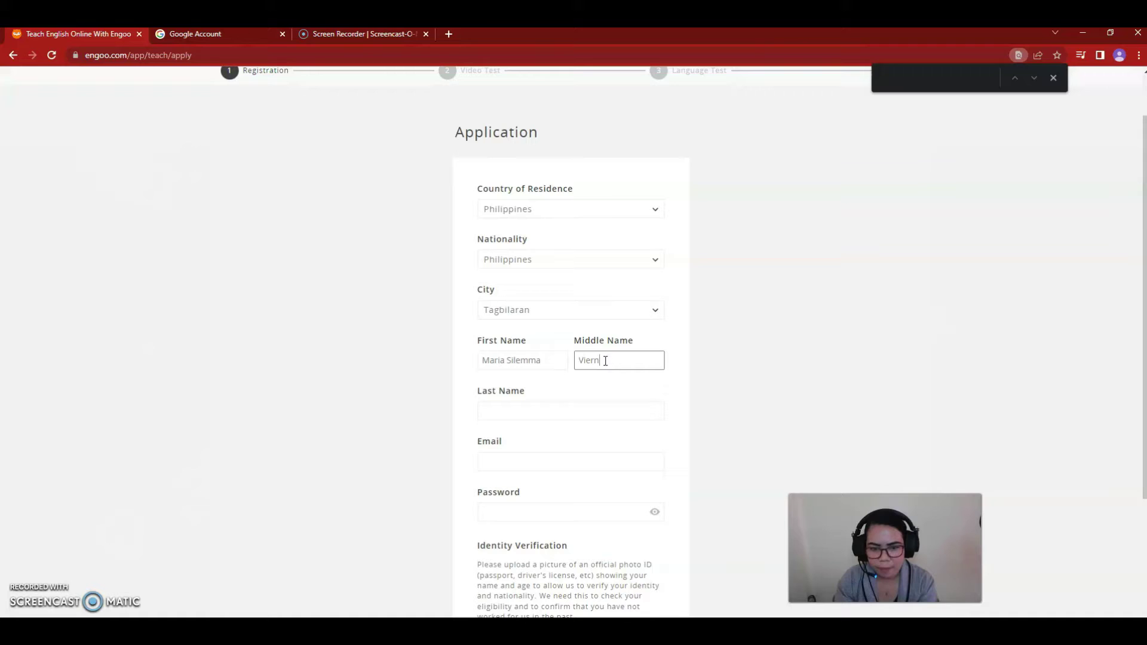
{"action": "left_click", "coordinate": [552, 414]}
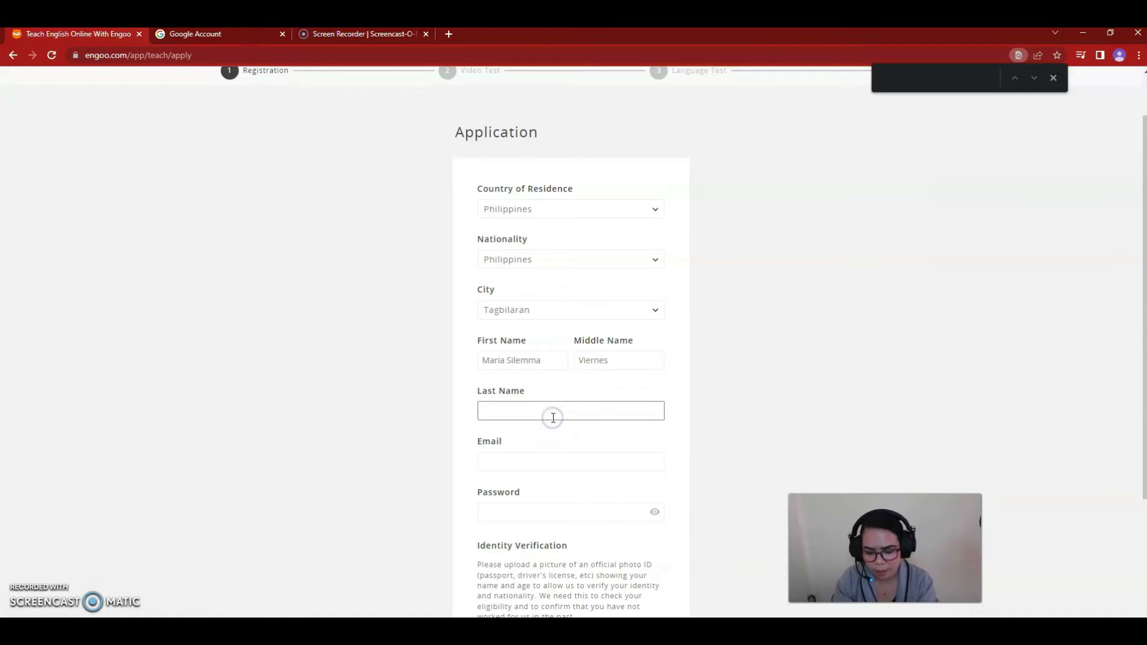
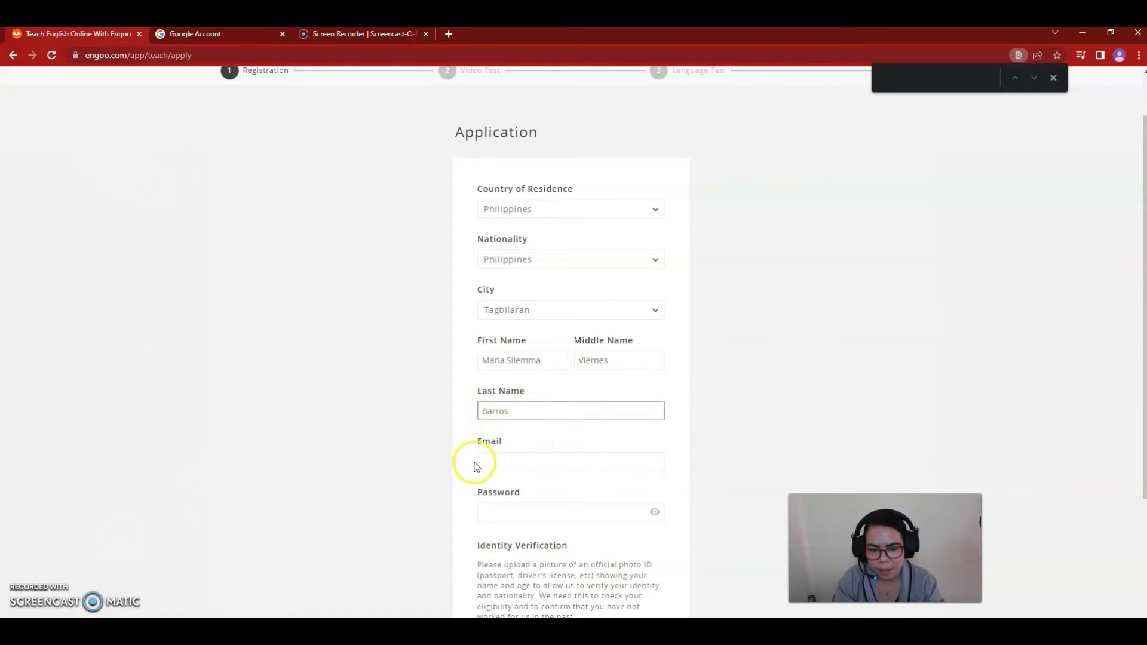
{"action": "left_click", "coordinate": [515, 462]}
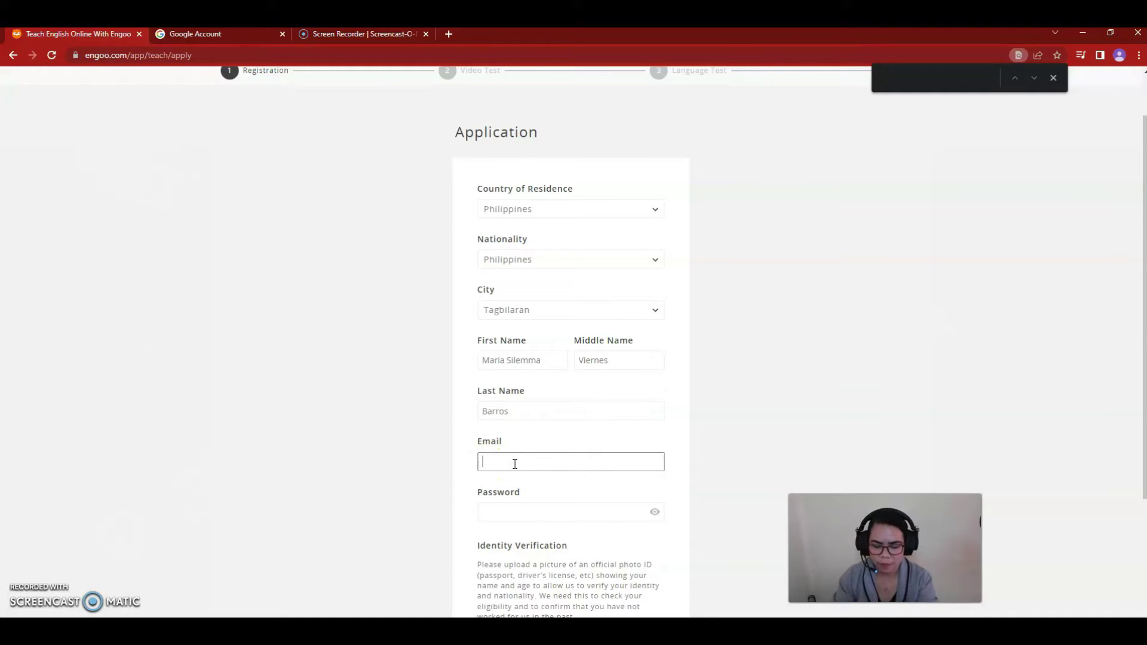
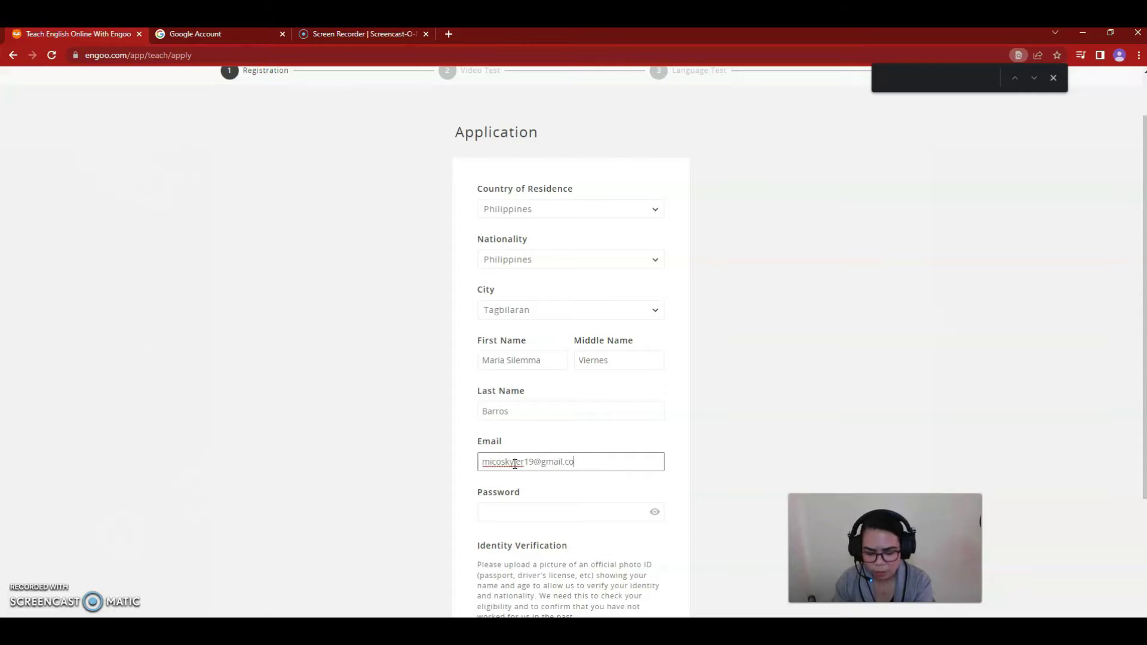
Enter the password and pick yesterday's ID image for upload
{"action": "left_click", "coordinate": [524, 512]}
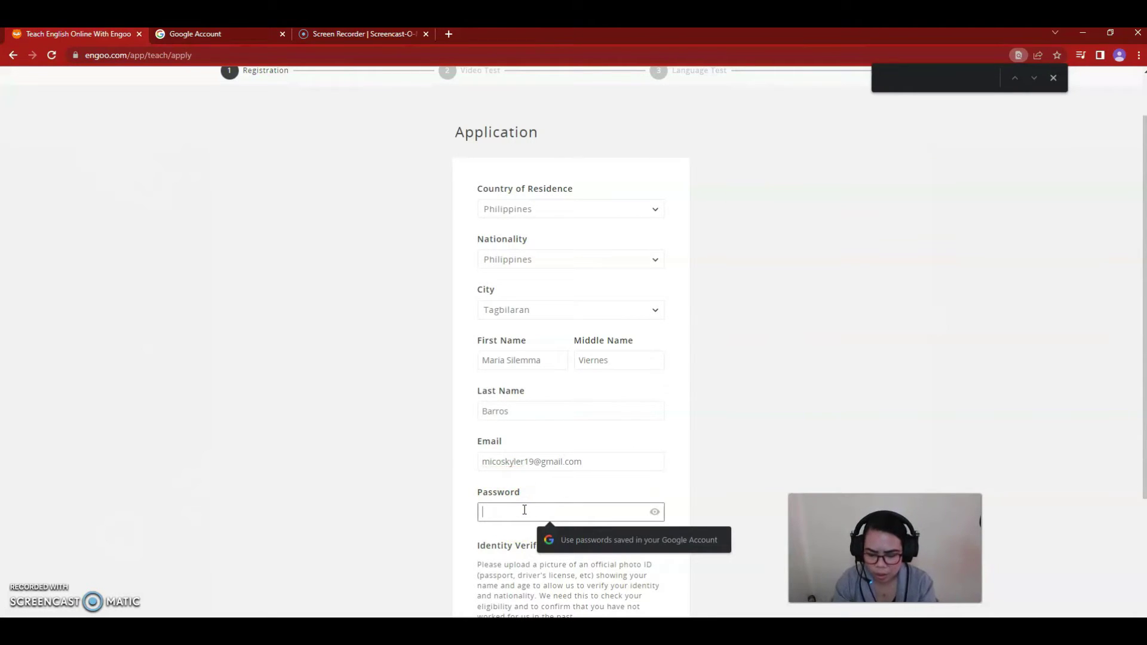
{"action": "type", "text": "**"}
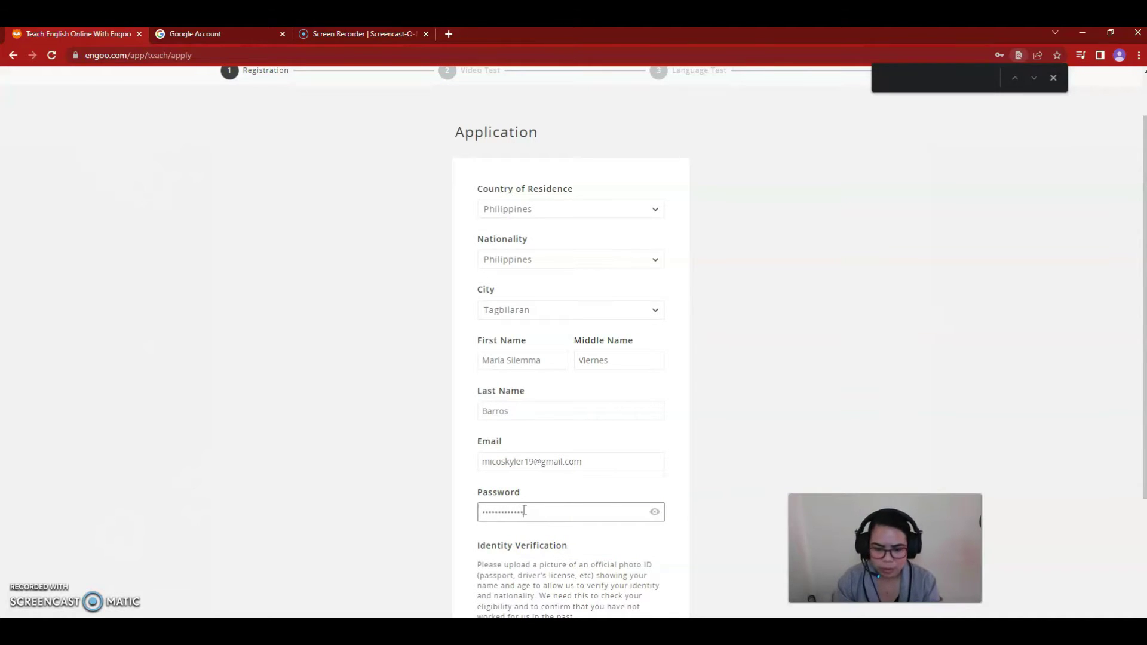
{"action": "scroll", "coordinate": [538, 501], "scroll_direction": "down", "scroll_amount": 2}
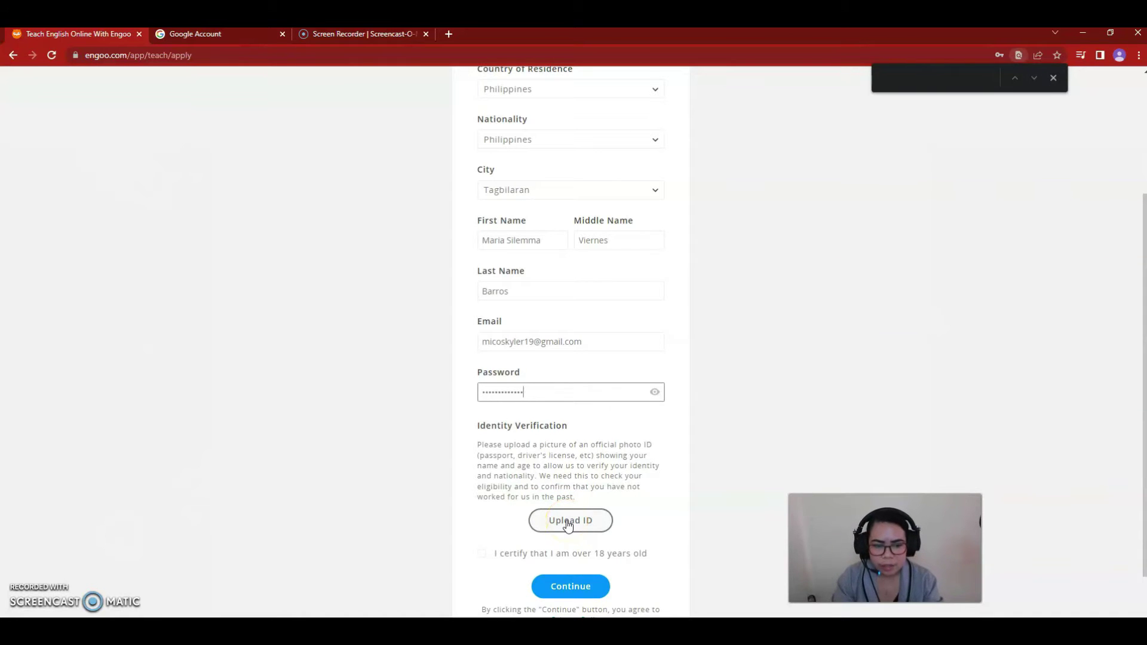
{"action": "left_click", "coordinate": [567, 522]}
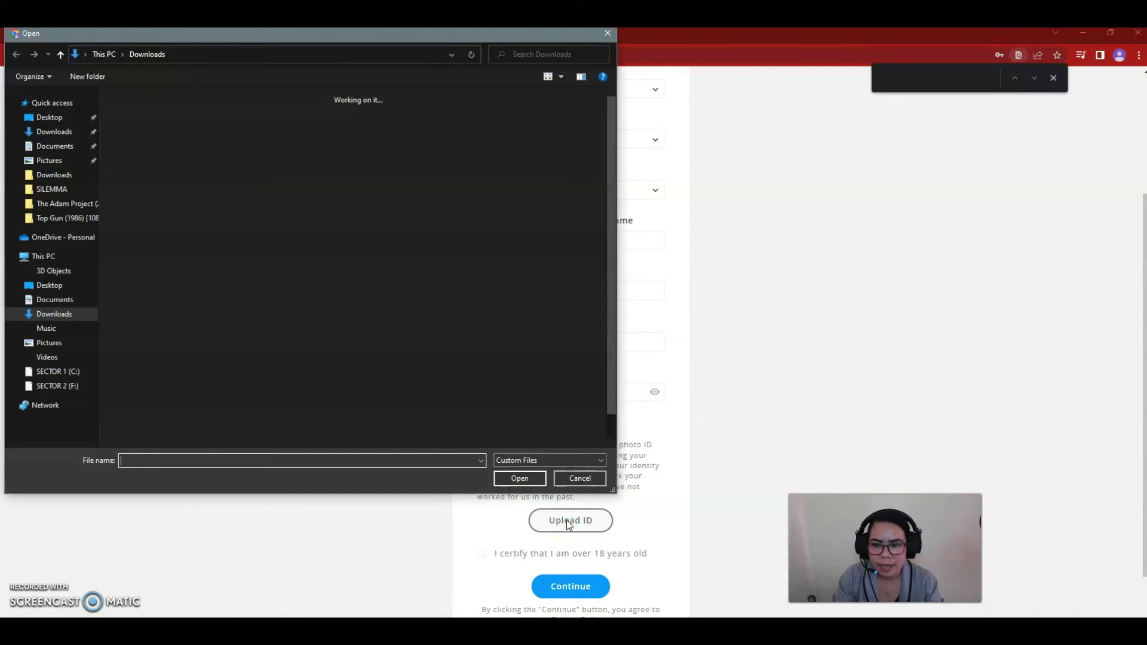
{"action": "left_click", "coordinate": [131, 188]}
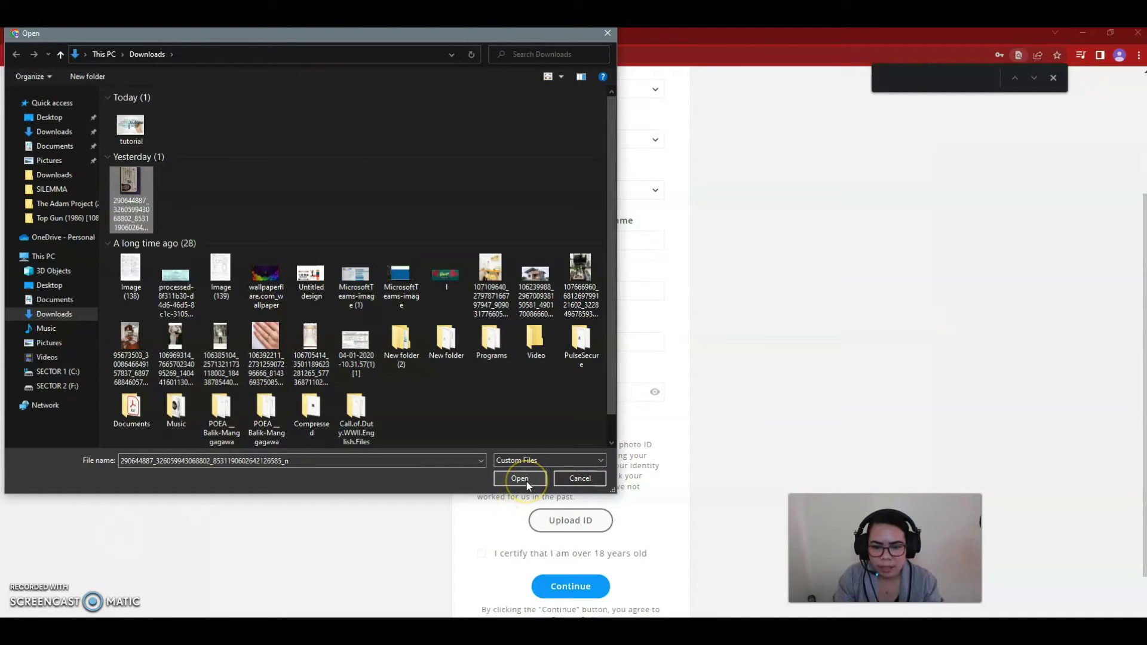
Upload the chosen ID image, certify being over 18, and submit the form
{"action": "left_click", "coordinate": [520, 479]}
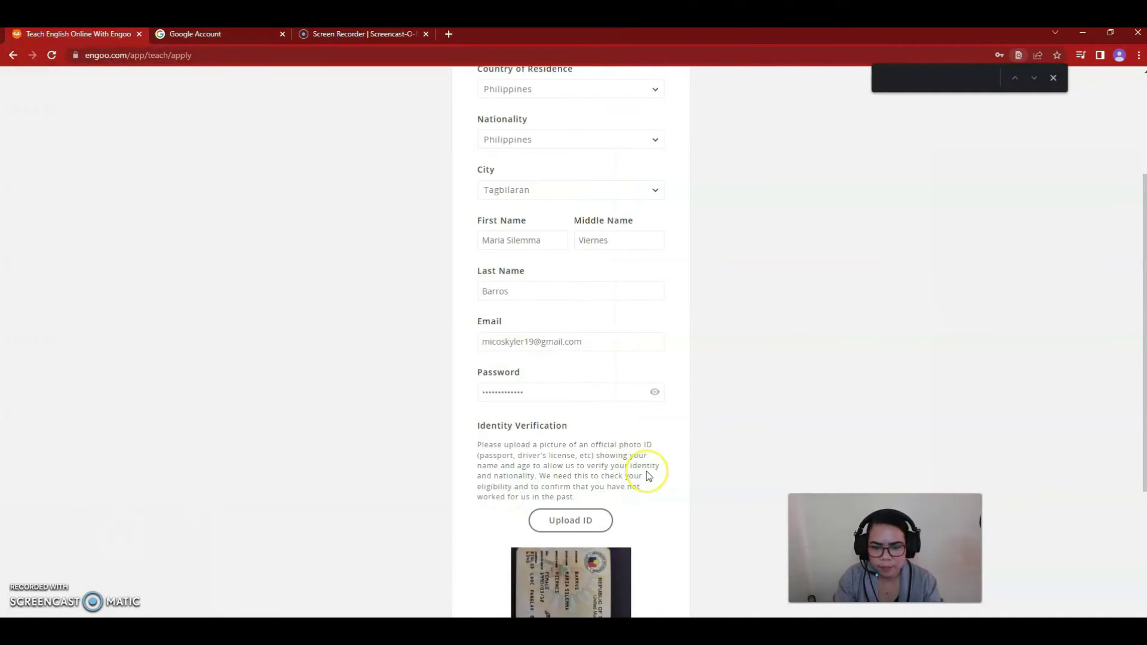
{"action": "scroll", "coordinate": [650, 475], "scroll_direction": "down", "scroll_amount": 3}
{"action": "left_click", "coordinate": [483, 453]}
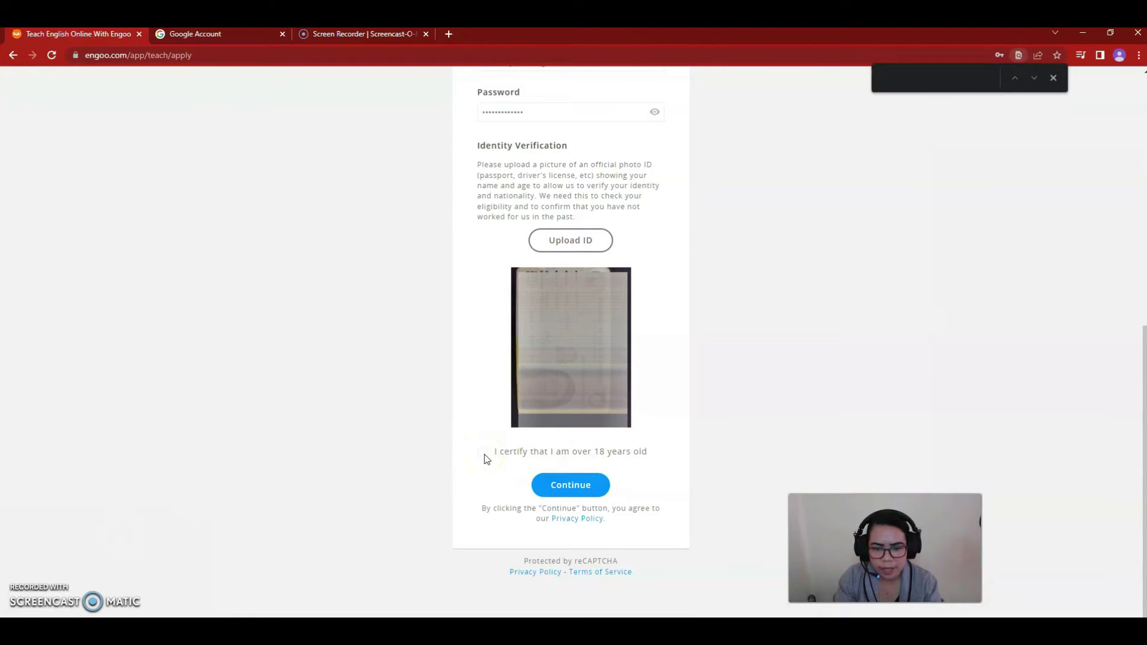
{"action": "left_click", "coordinate": [482, 452]}
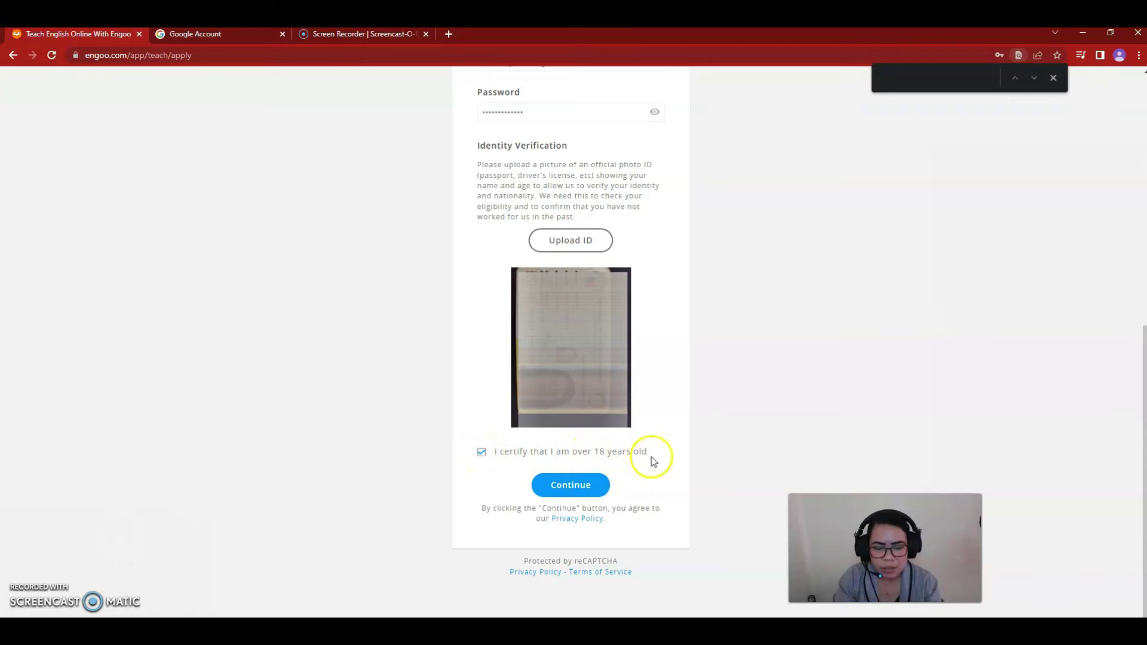
{"action": "left_click", "coordinate": [570, 485]}
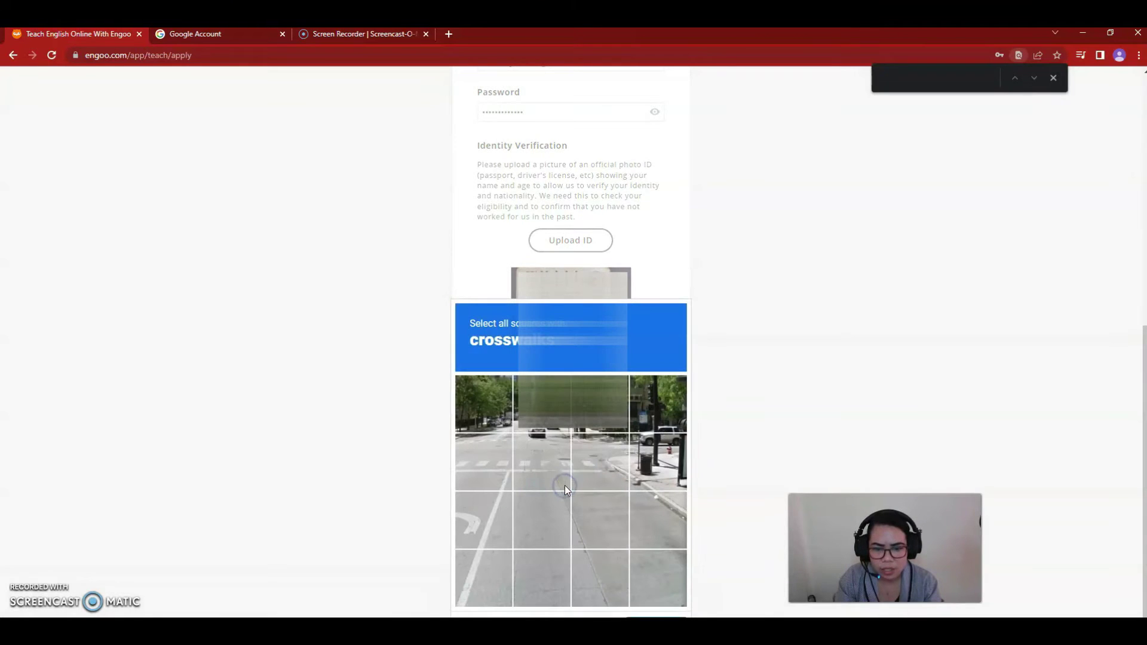
Pass the reCAPTCHA by selecting all the crosswalk squares and verifying
{"action": "left_click", "coordinate": [545, 457]}
{"action": "left_click", "coordinate": [484, 461]}
{"action": "left_click", "coordinate": [598, 461]}
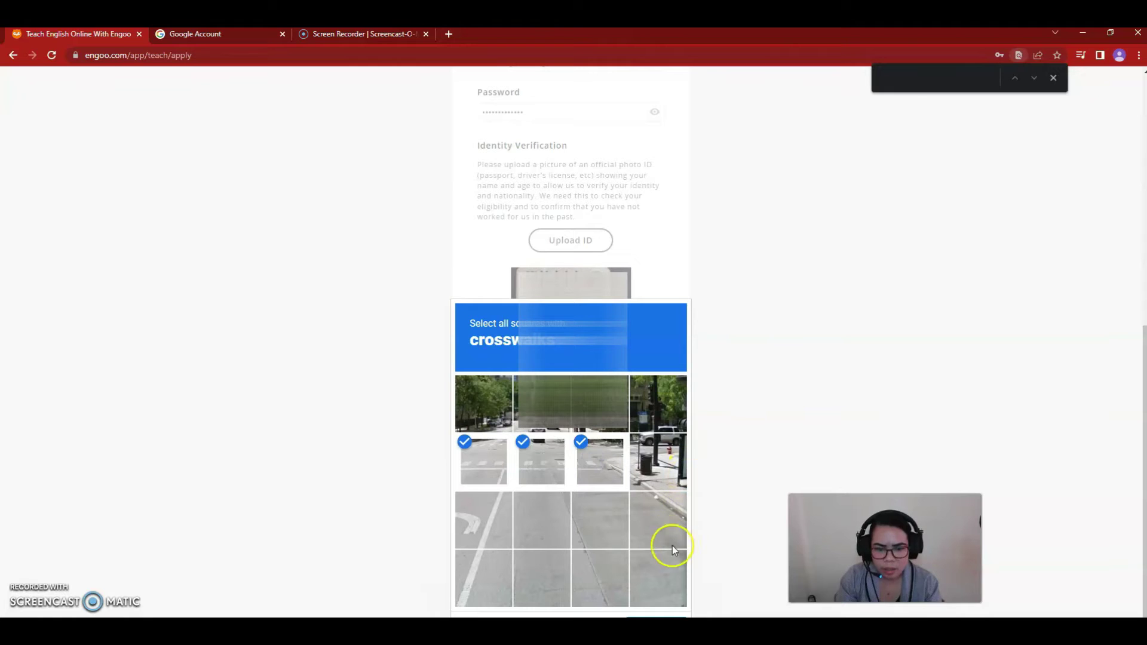
{"action": "left_click", "coordinate": [658, 623]}
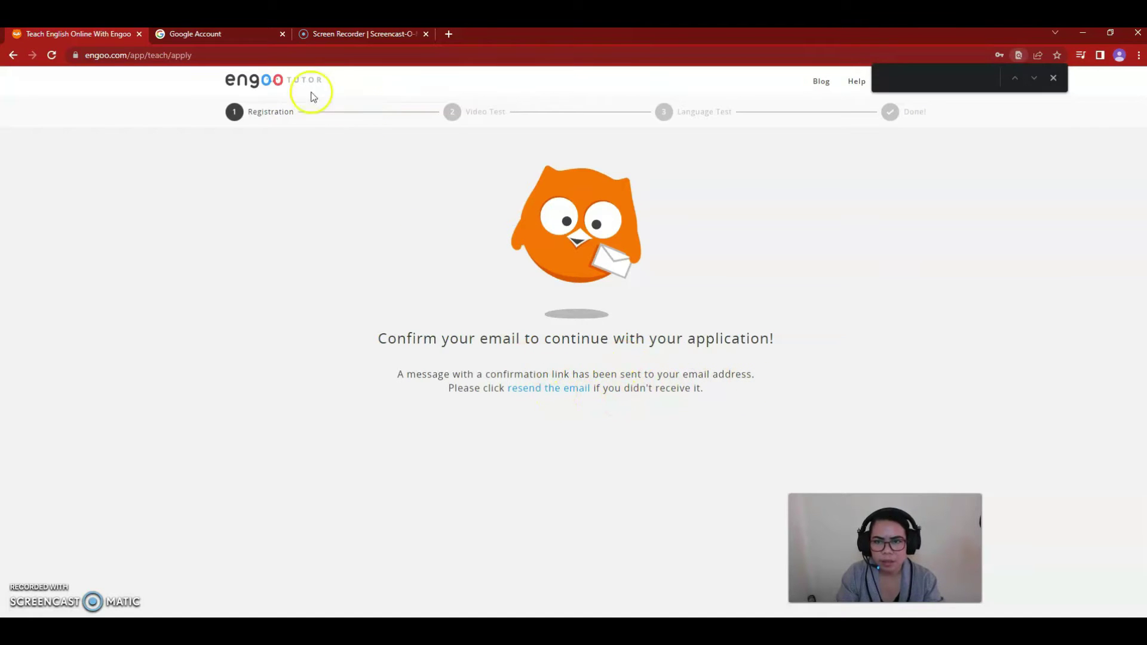
Launch Gmail from the Google apps menu on the Google Account tab
{"action": "left_click", "coordinate": [206, 34]}
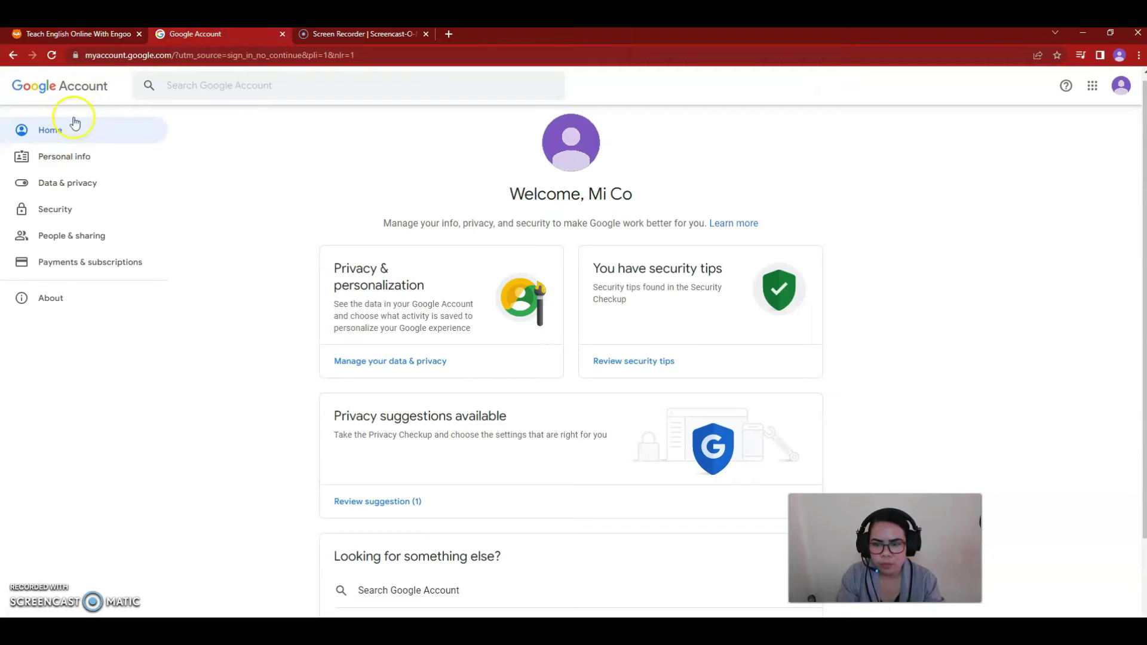
{"action": "left_click", "coordinate": [1091, 86]}
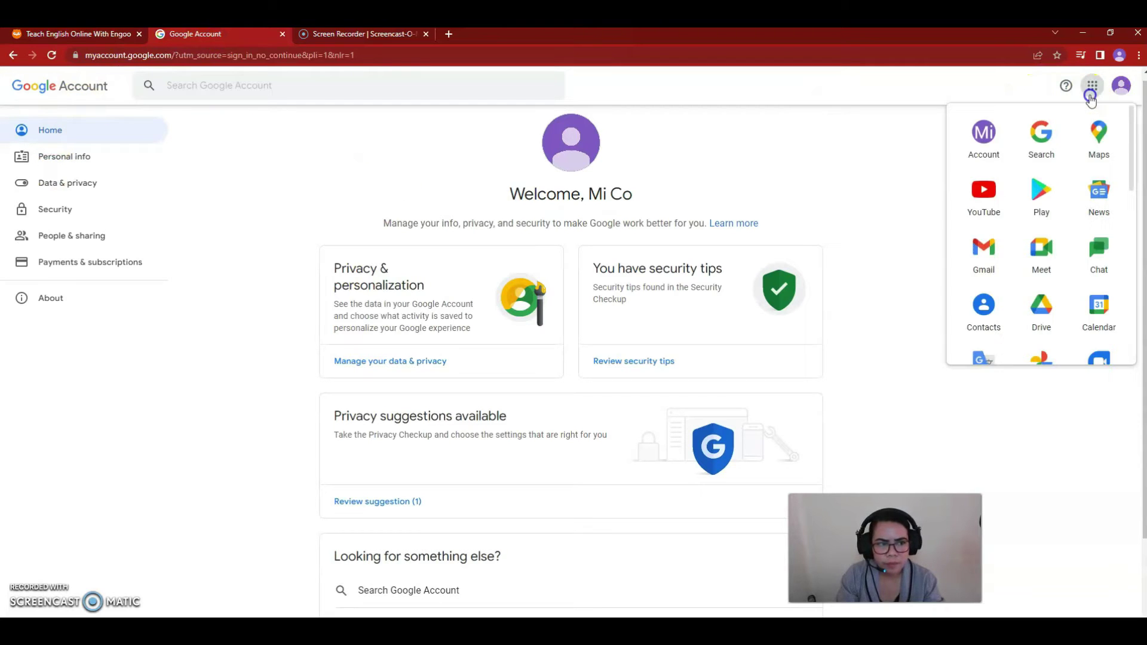
{"action": "left_click", "coordinate": [985, 256]}
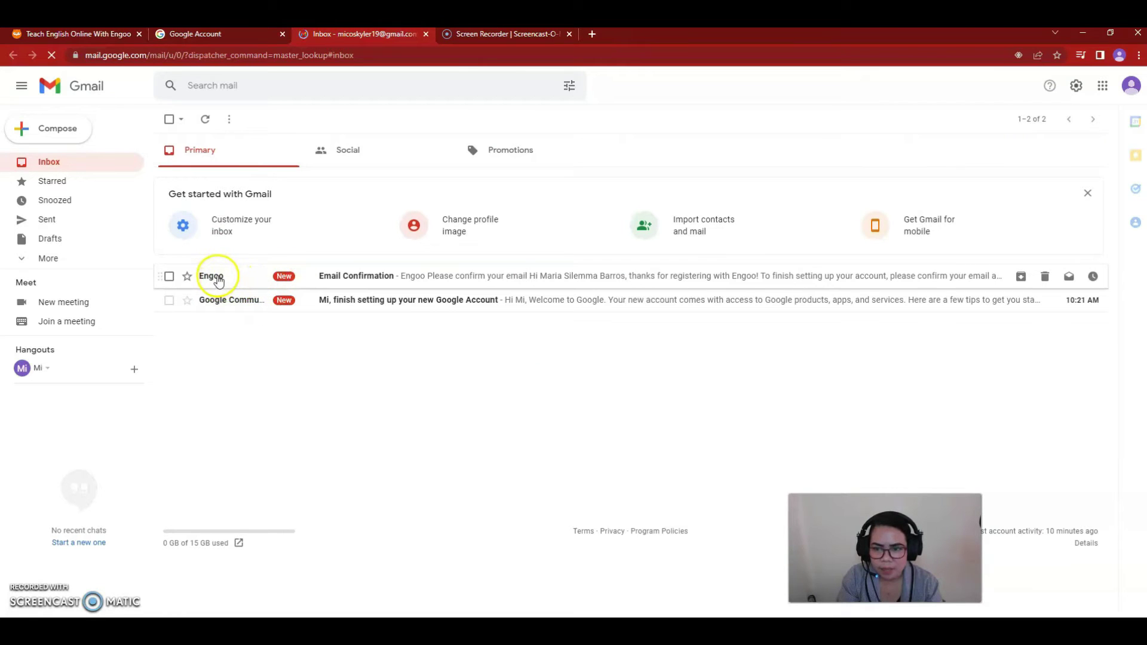
Open Engoo's Email Confirmation message and confirm the email address
{"action": "left_click", "coordinate": [212, 276]}
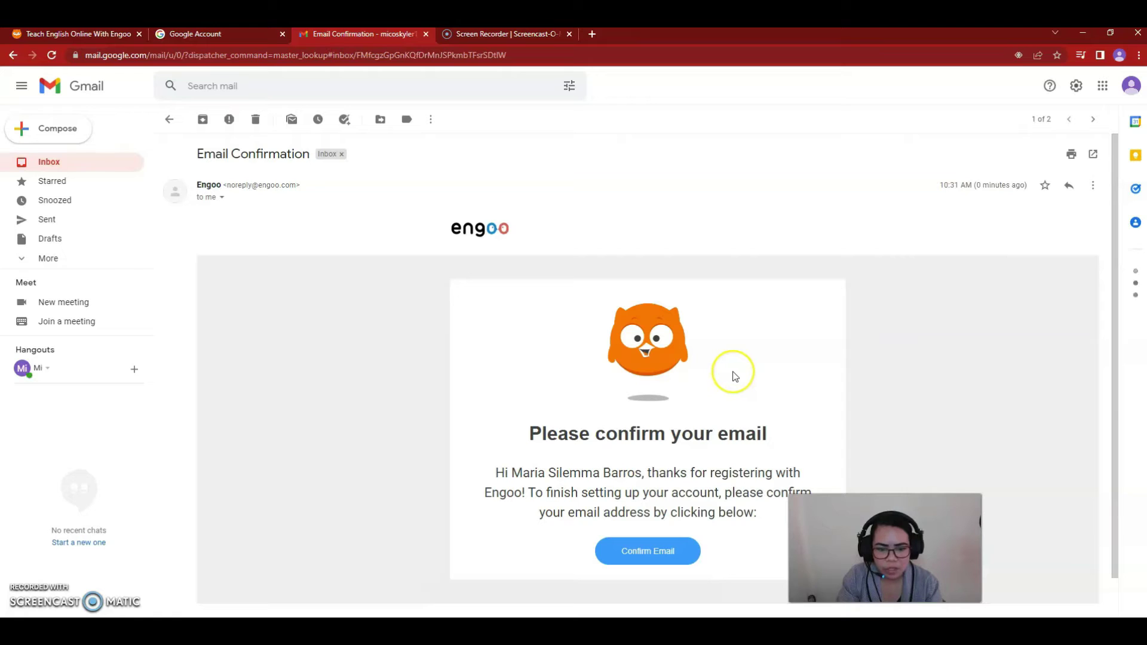
{"action": "scroll", "coordinate": [732, 376], "scroll_direction": "down", "scroll_amount": 1}
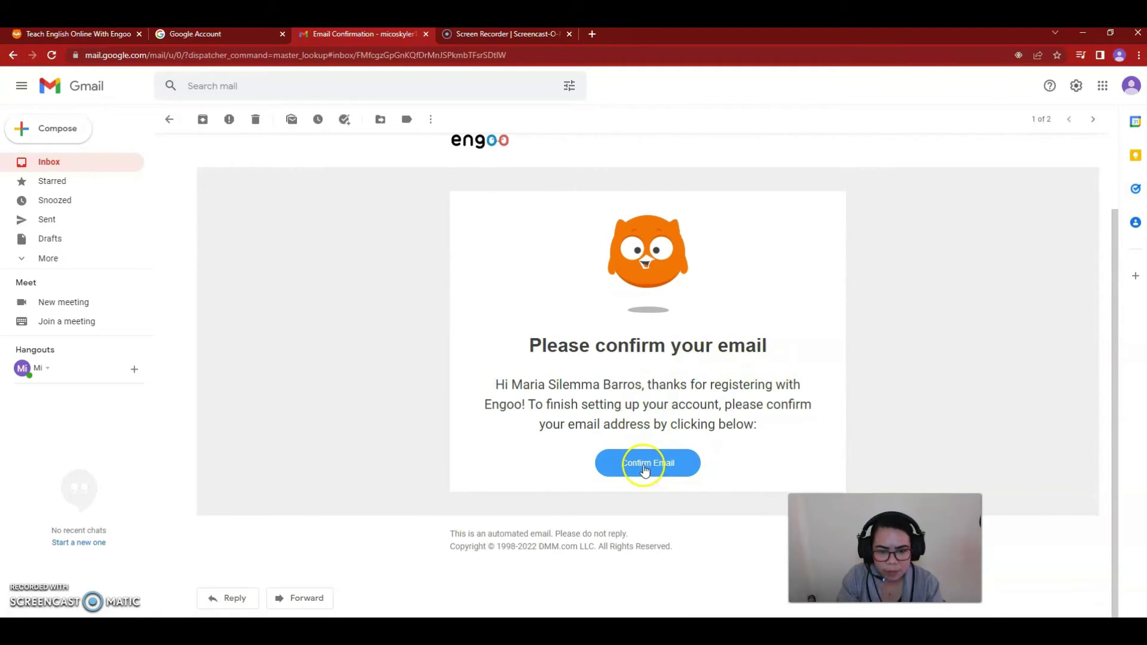
{"action": "left_click", "coordinate": [645, 463]}
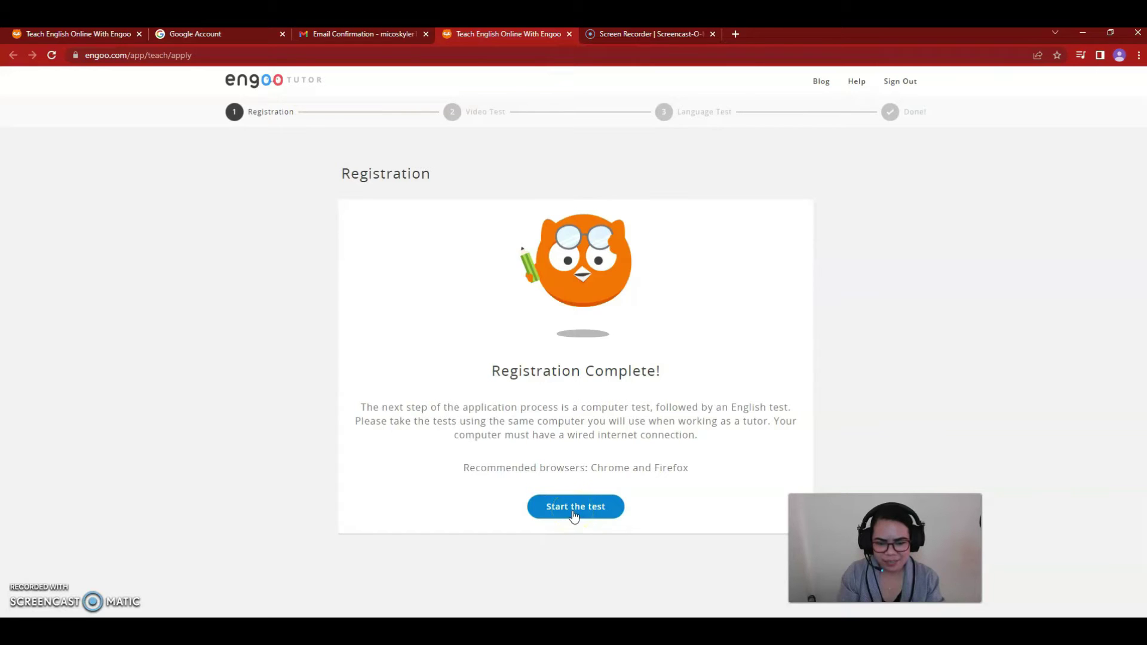
Start the application tests from the Registration Complete page
{"action": "left_click", "coordinate": [574, 508]}
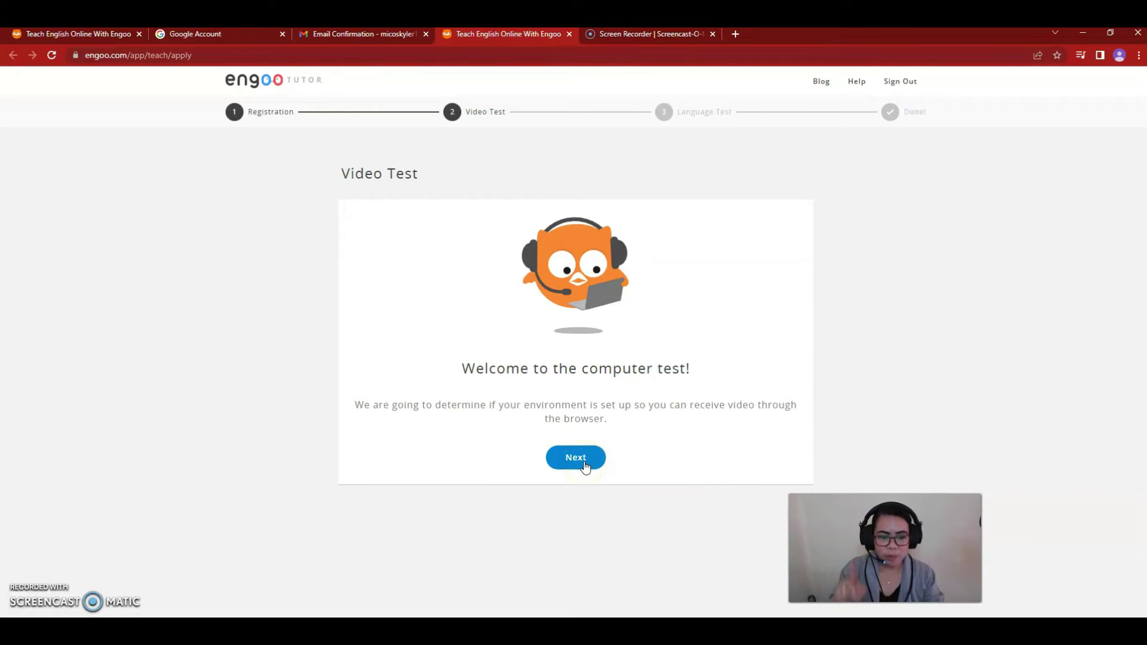
Move past the computer test welcome and play the test video
{"action": "left_click", "coordinate": [581, 462]}
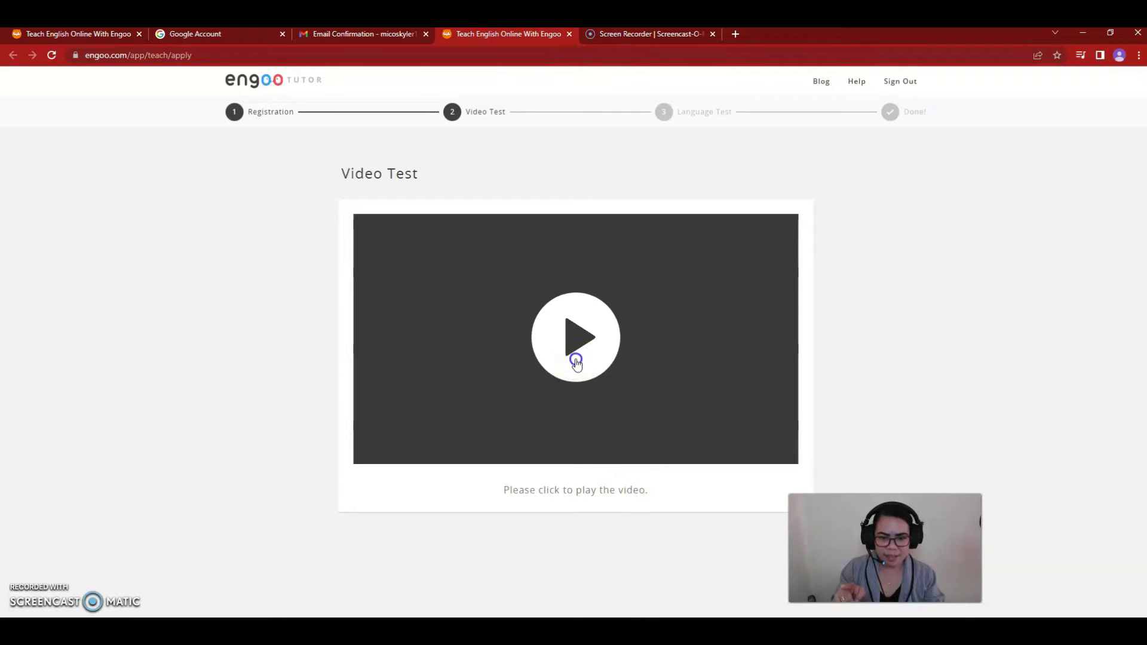
{"action": "left_click", "coordinate": [576, 359]}
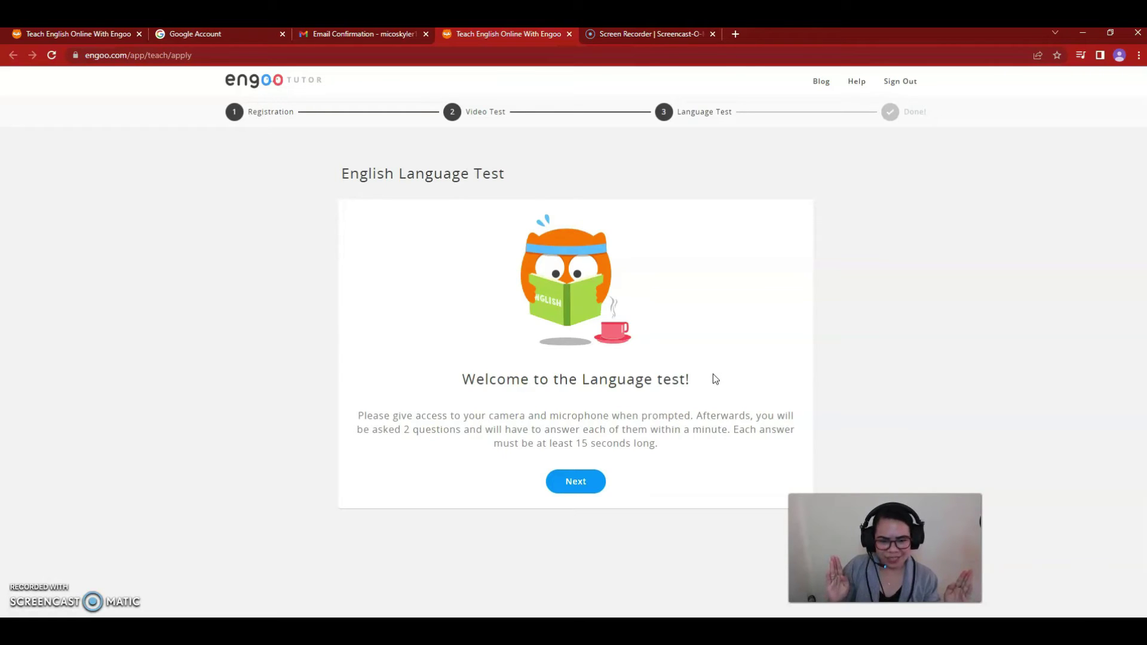
Begin the English language test and run the device setup through to the camera check
{"action": "left_click", "coordinate": [576, 482]}
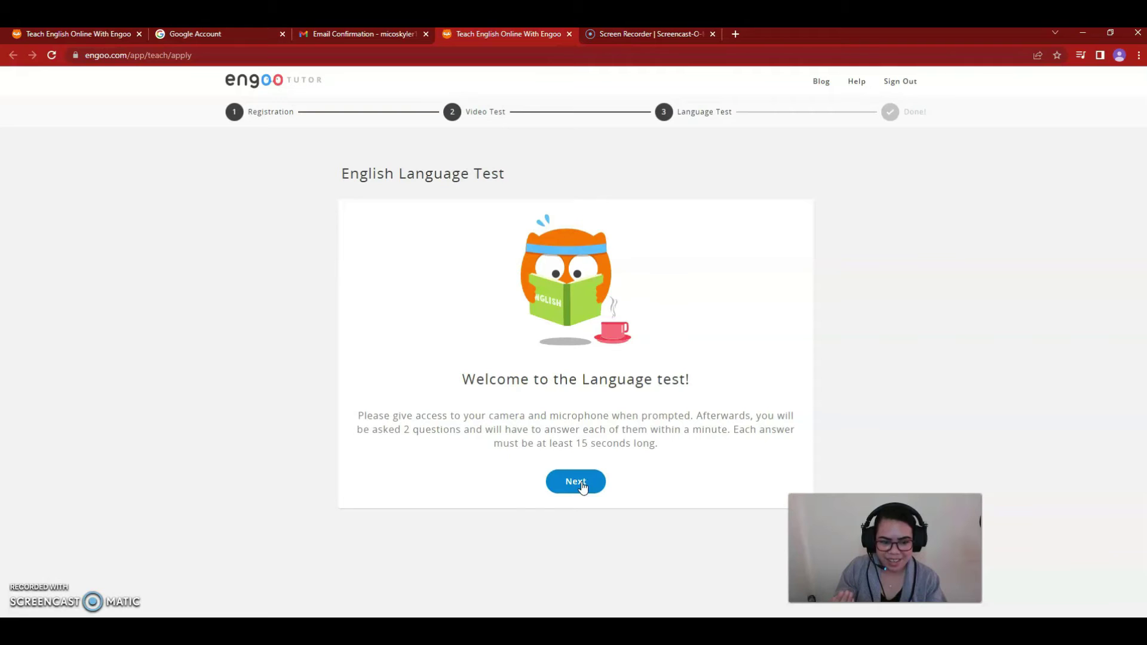
{"action": "left_click", "coordinate": [581, 482]}
{"action": "left_click", "coordinate": [603, 403]}
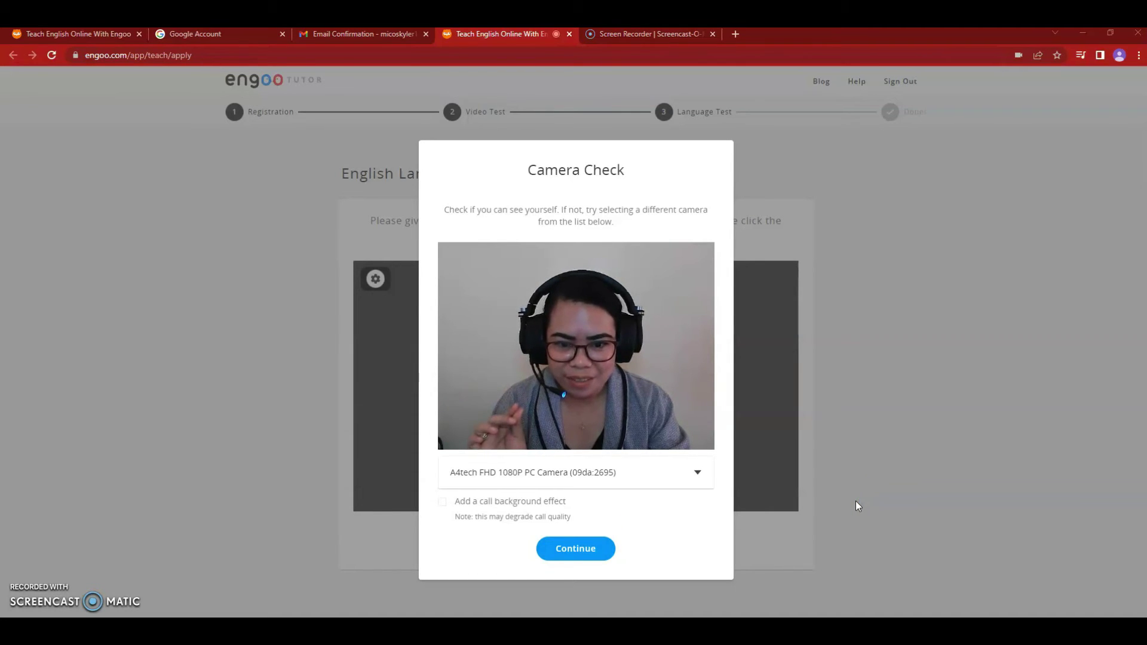
Accept the camera preview and signal readiness for the social networks question
{"action": "left_click", "coordinate": [592, 554]}
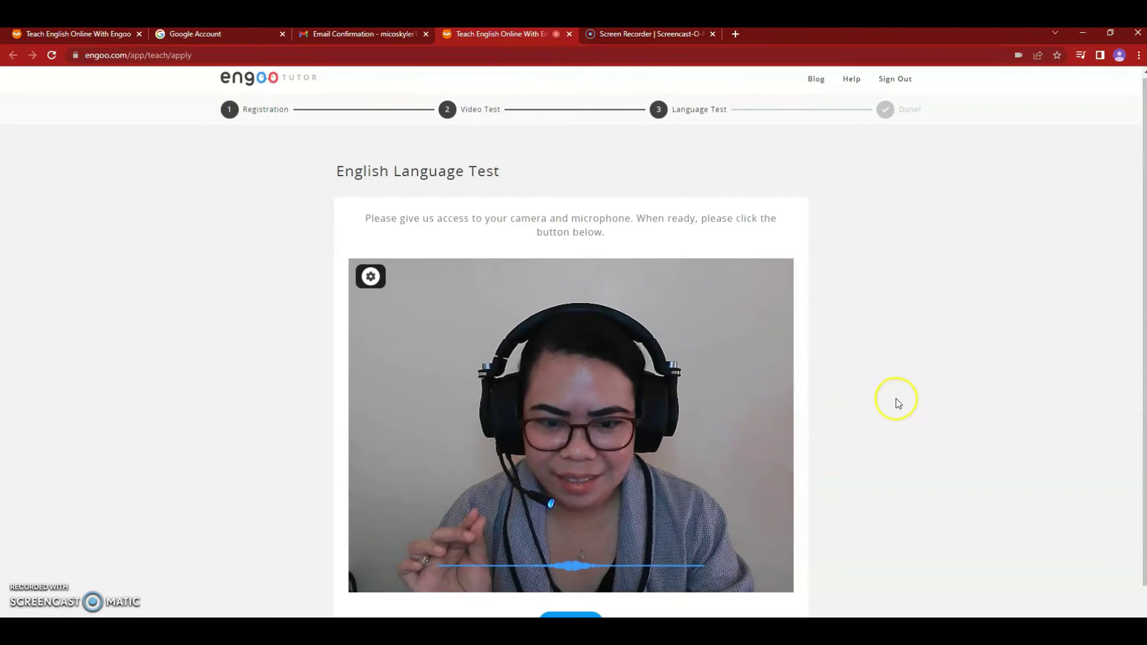
{"action": "scroll", "coordinate": [896, 394], "scroll_direction": "down", "scroll_amount": 1}
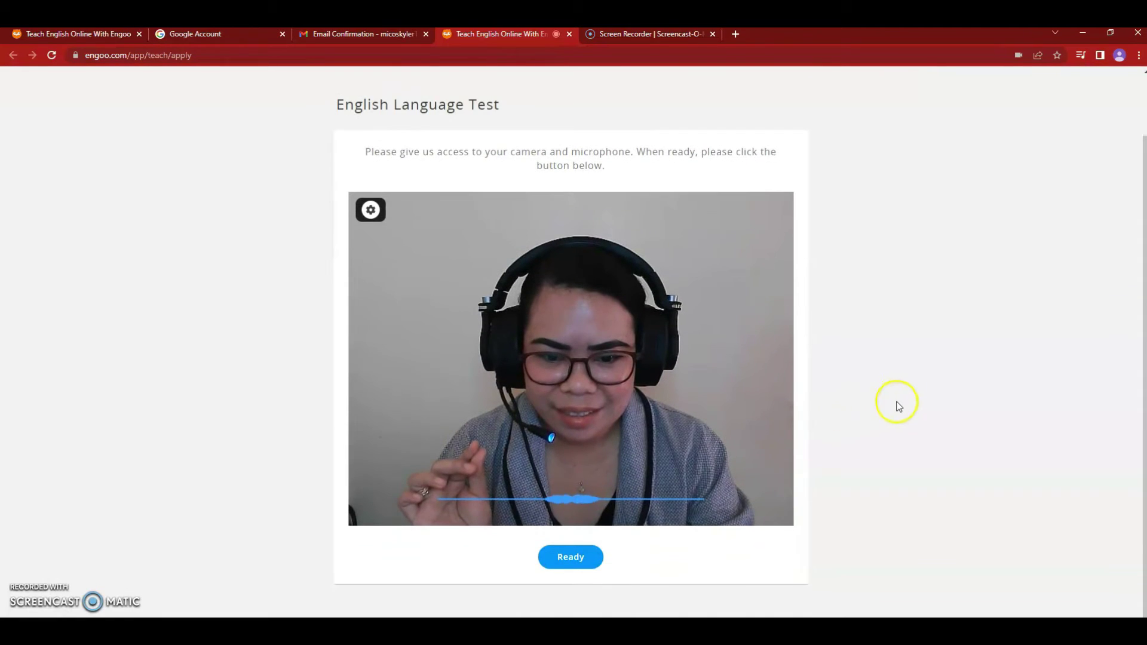
{"action": "left_click", "coordinate": [562, 562]}
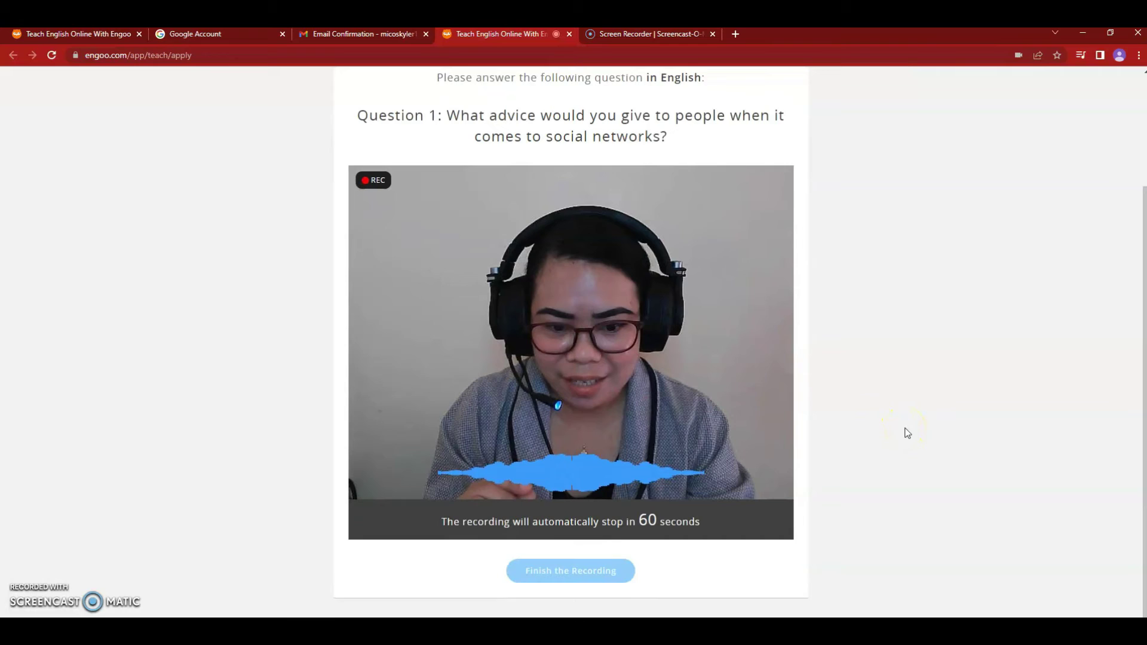
{"action": "scroll", "coordinate": [906, 433], "scroll_direction": "down", "scroll_amount": 1}
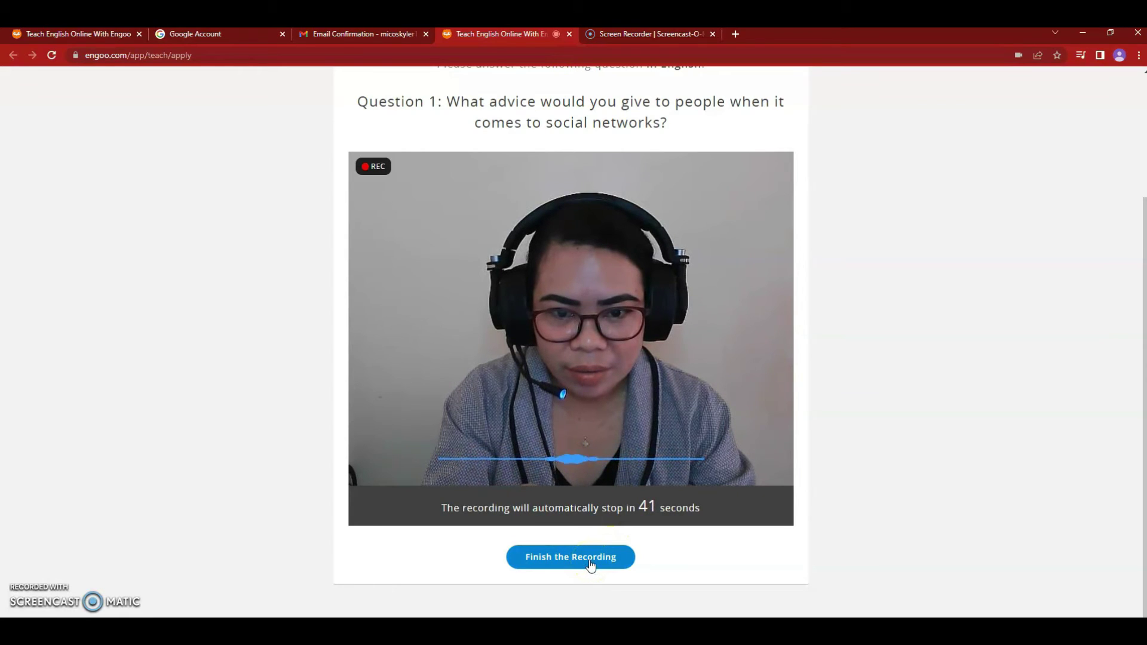
Stop the Question 1 recording after answering on camera
{"action": "left_click", "coordinate": [592, 562]}
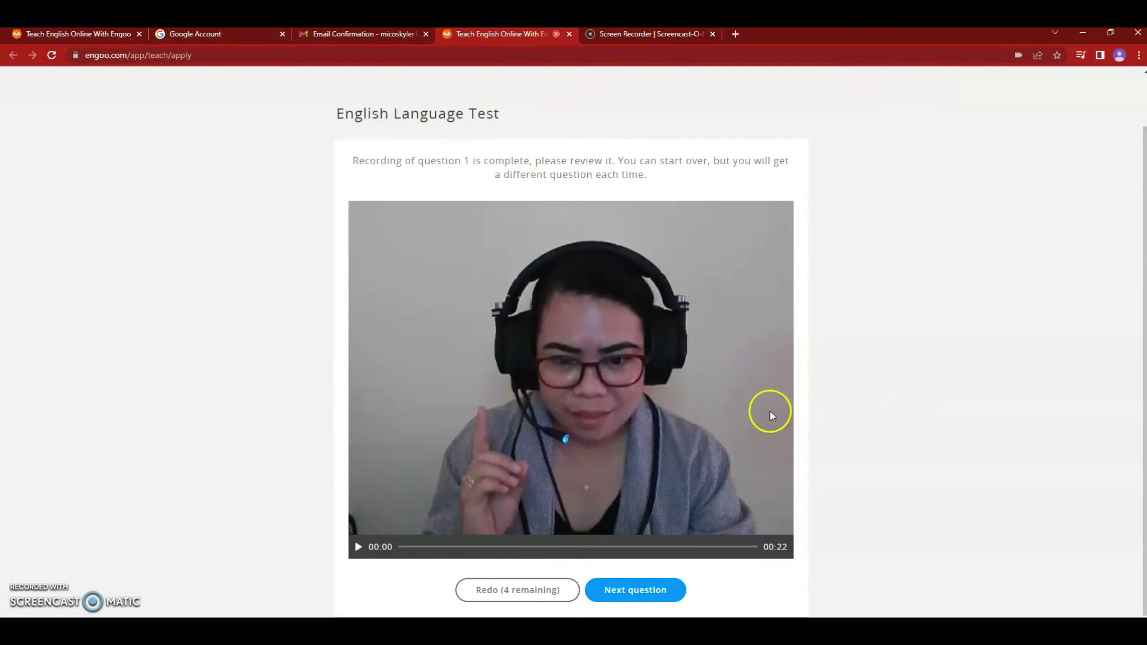
Play back the first recorded answer, then redo Question 1 using one of four remaining redos
{"action": "left_click", "coordinate": [357, 546]}
{"action": "scroll", "coordinate": [541, 503], "scroll_direction": "down", "scroll_amount": 1}
{"action": "scroll", "coordinate": [540, 502], "scroll_direction": "down", "scroll_amount": 1}
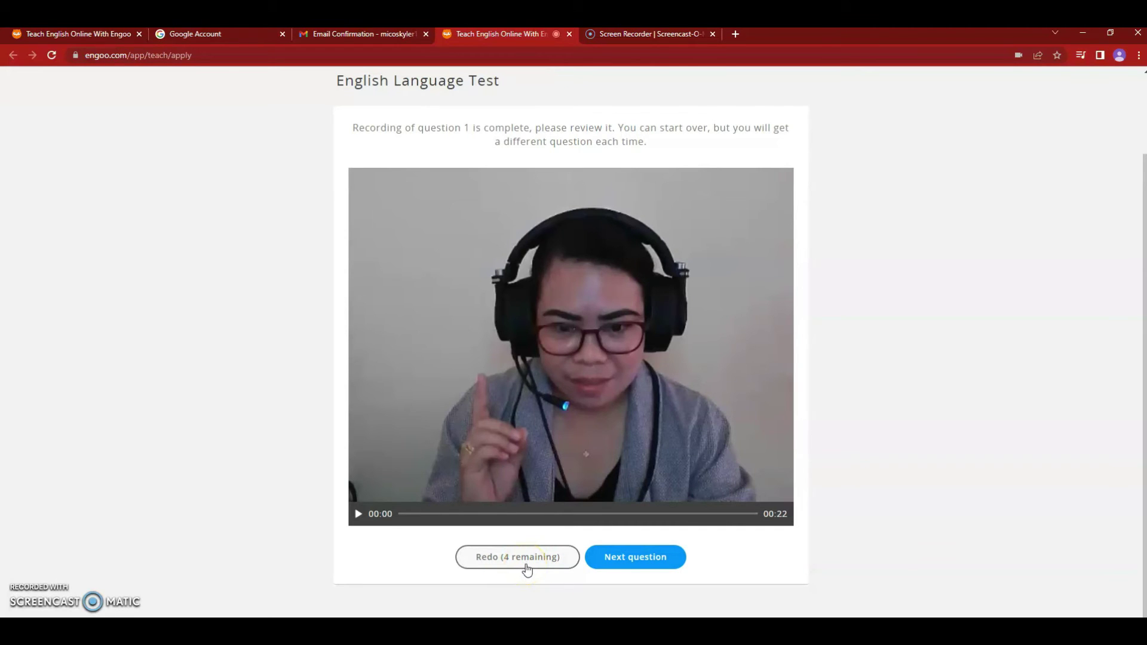
{"action": "left_click", "coordinate": [527, 565]}
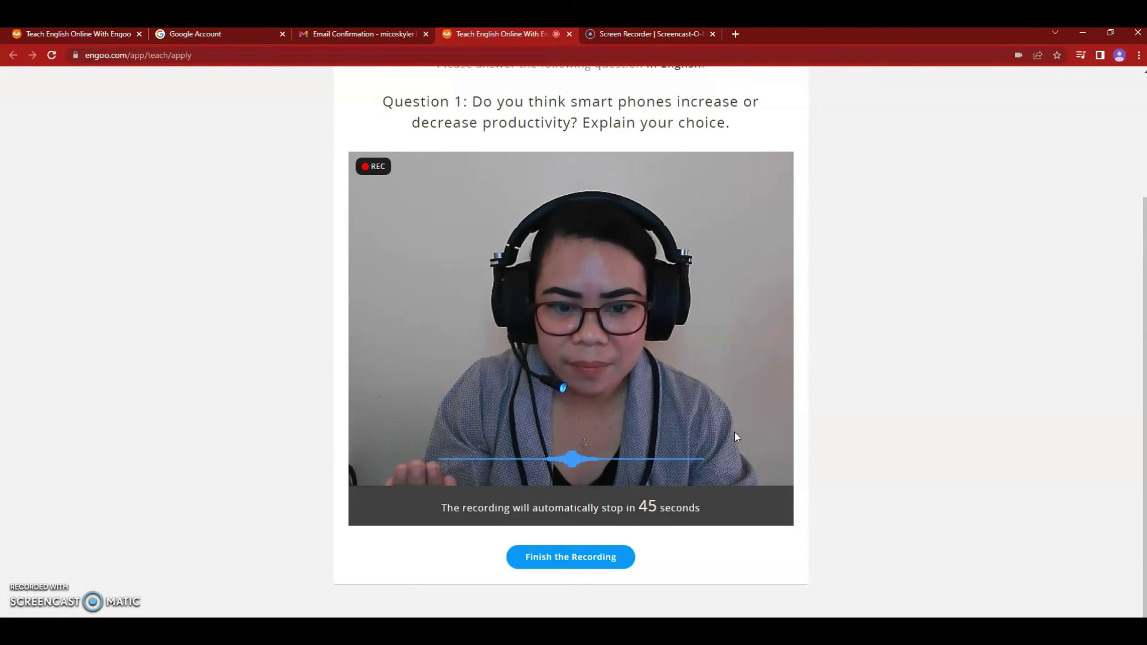
Stop the smartphone productivity recording and advance to the next question
{"action": "left_click", "coordinate": [578, 562]}
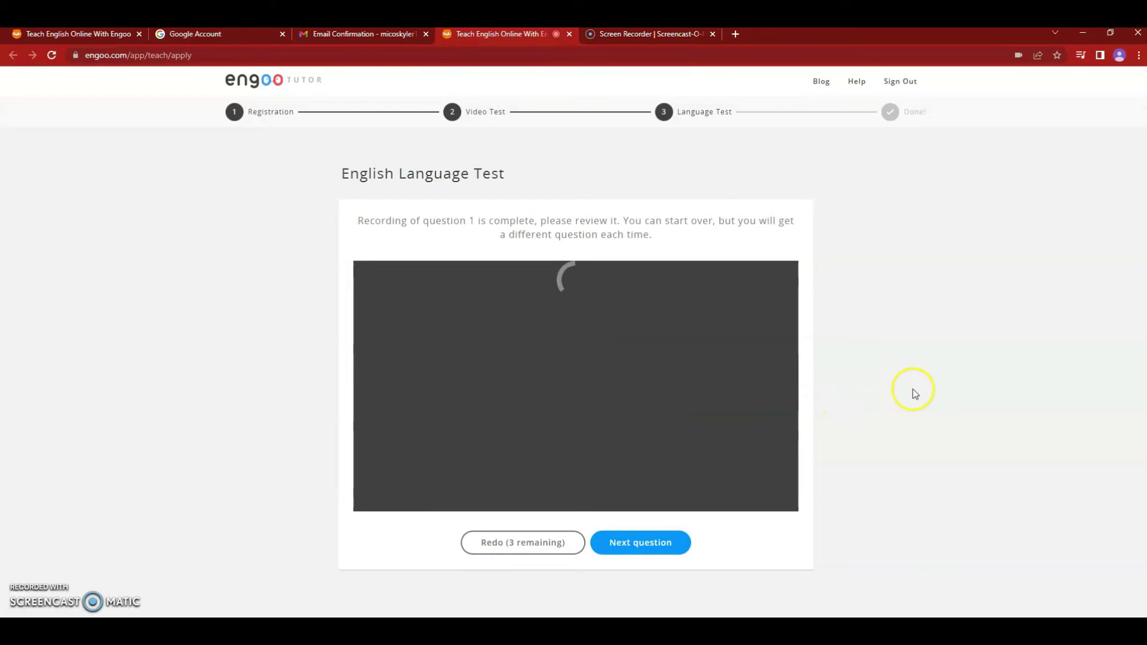
{"action": "scroll", "coordinate": [918, 394], "scroll_direction": "down", "scroll_amount": 1}
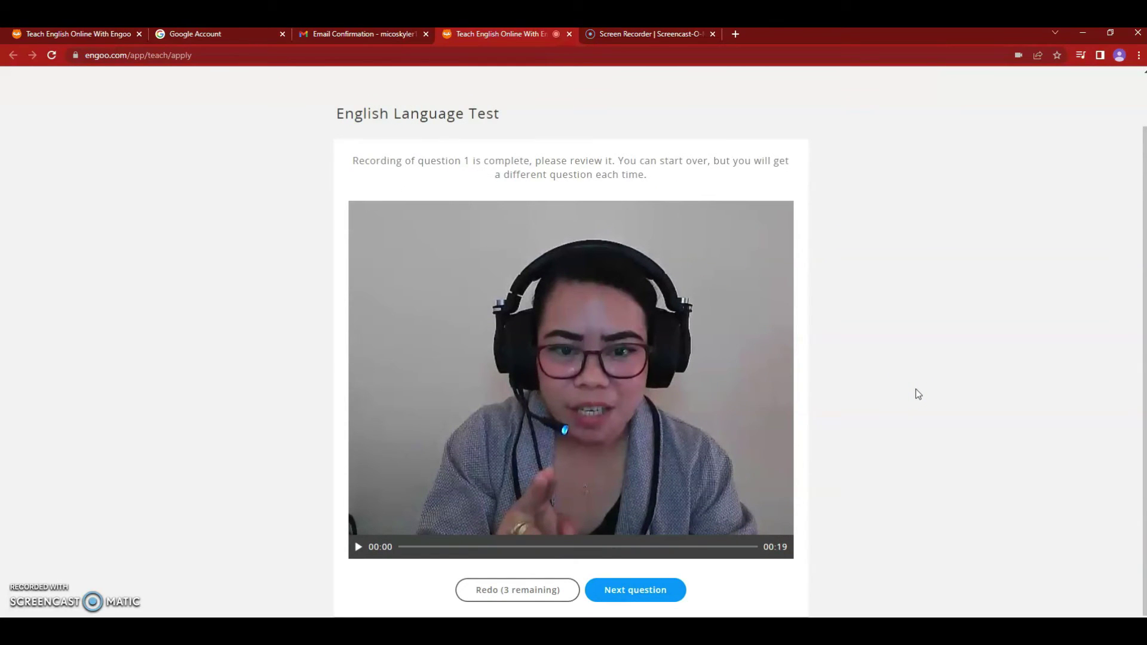
{"action": "left_click", "coordinate": [660, 590]}
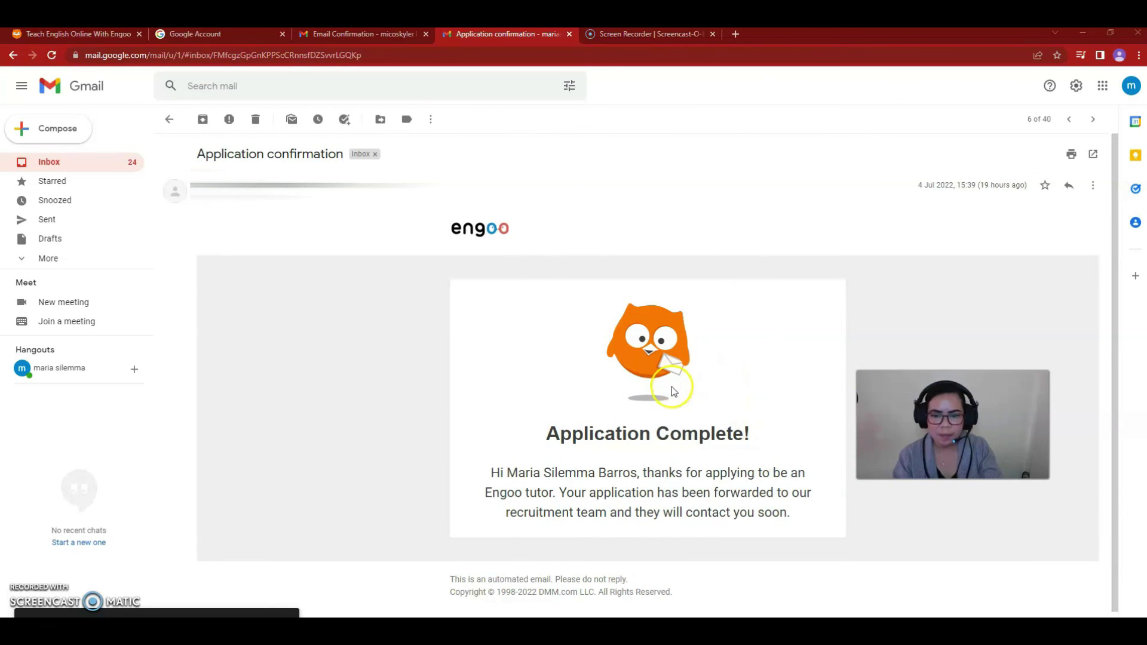
{"action": "scroll", "coordinate": [673, 392], "scroll_direction": "down", "scroll_amount": 1}
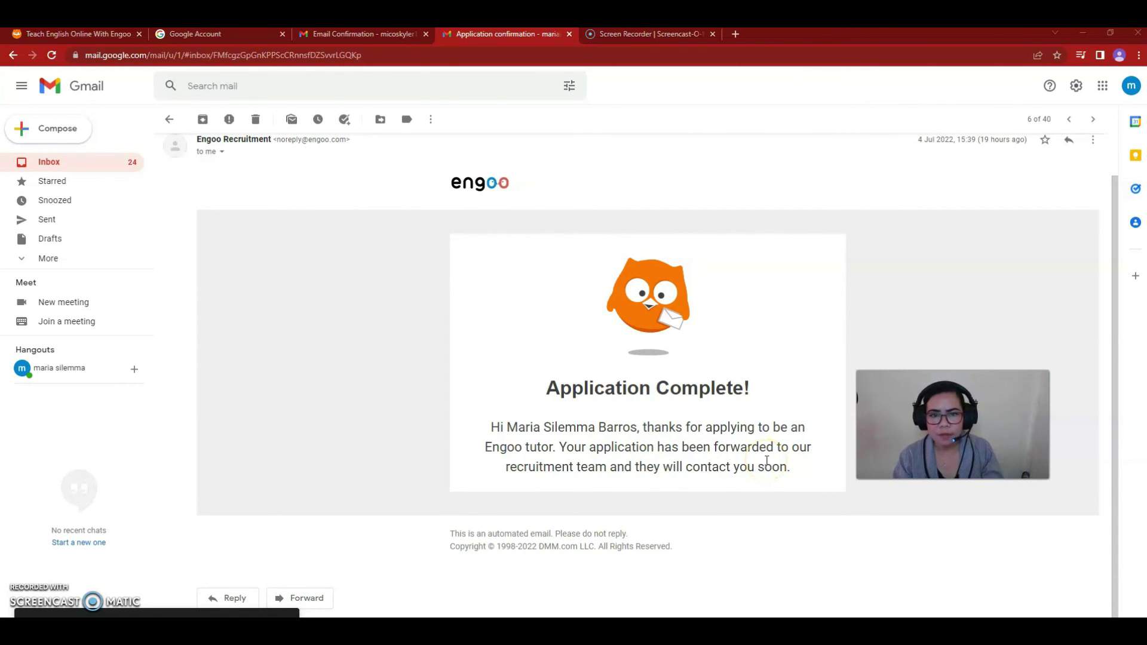